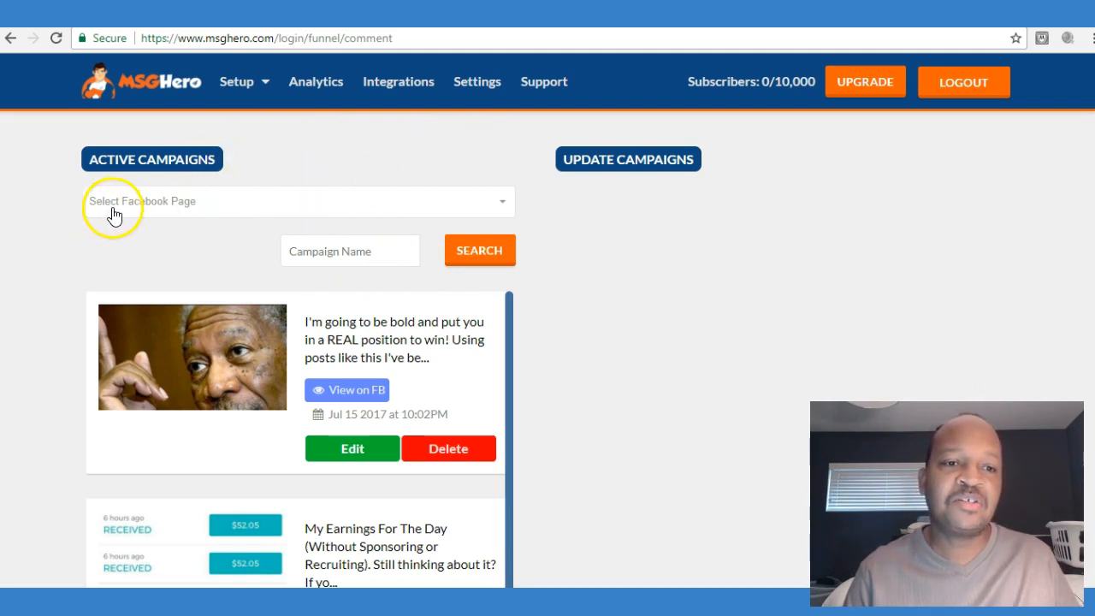
- Select the listed Facebook page to show its active campaigns
left_click(505, 204)
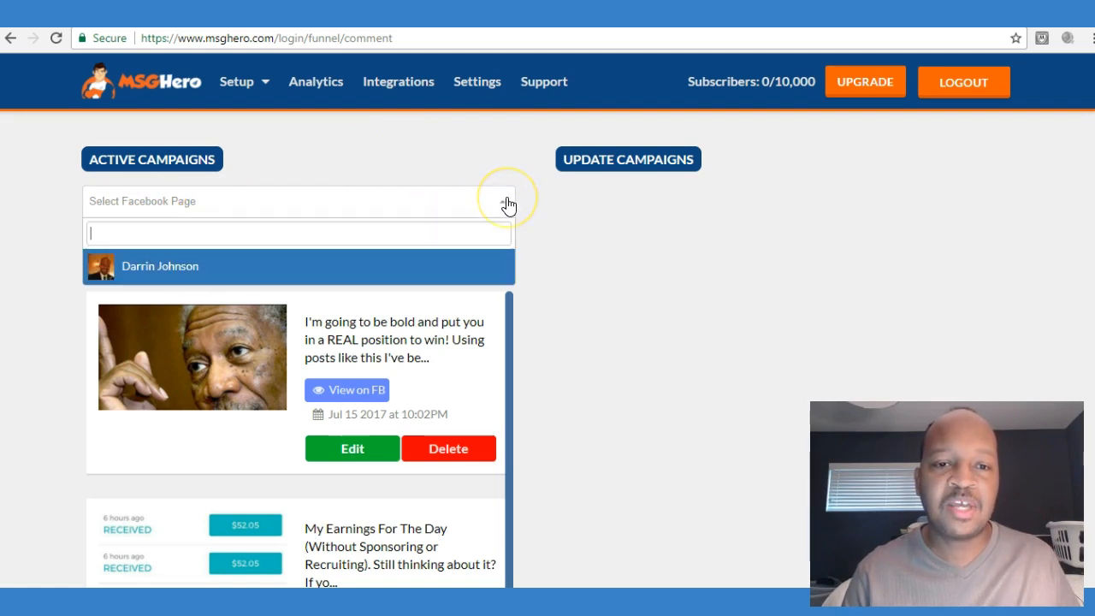
left_click(241, 268)
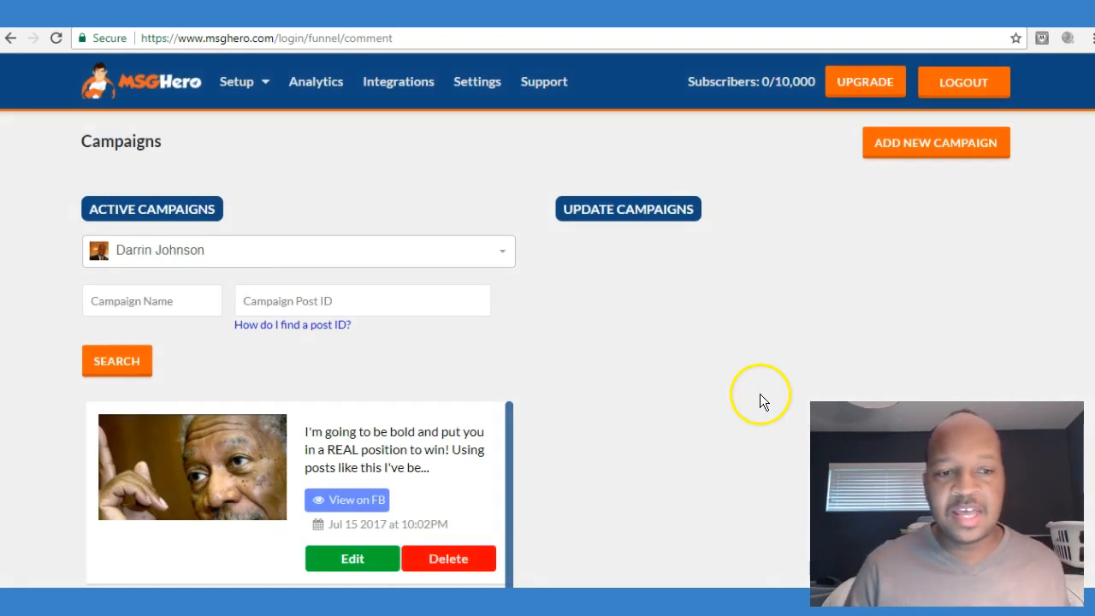
scroll(606, 345, "down", 2)
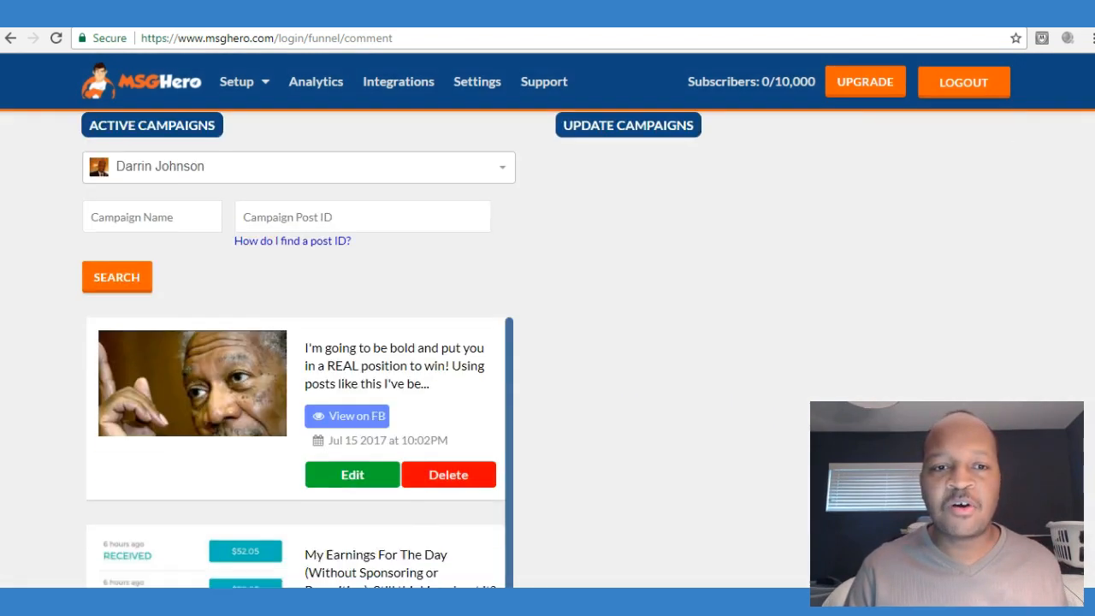
scroll(547, 342, "up", 1)
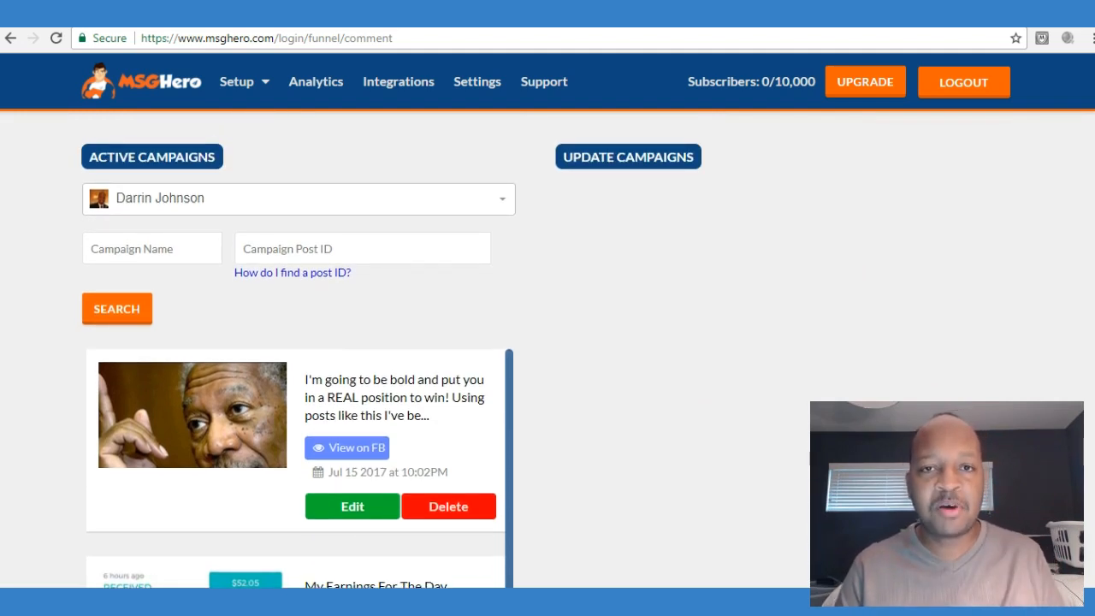
- Open the July 15 2017 campaign beginning "I'm going to be bold" for editing
scroll(592, 292, "down", 3)
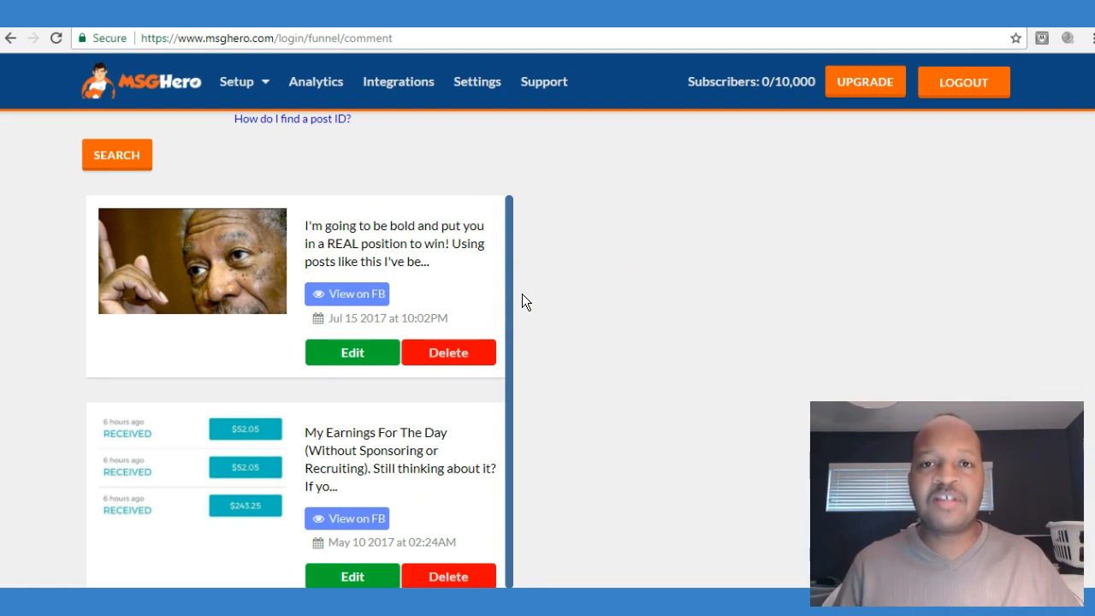
left_click_drag(522, 293, 484, 219)
left_click(480, 224)
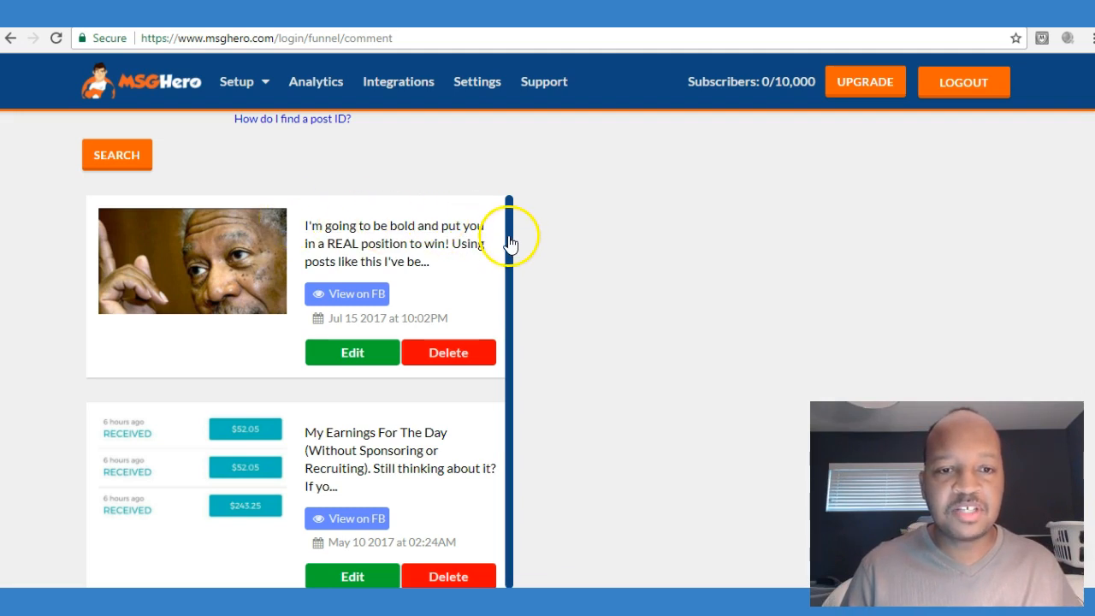
left_click(361, 355)
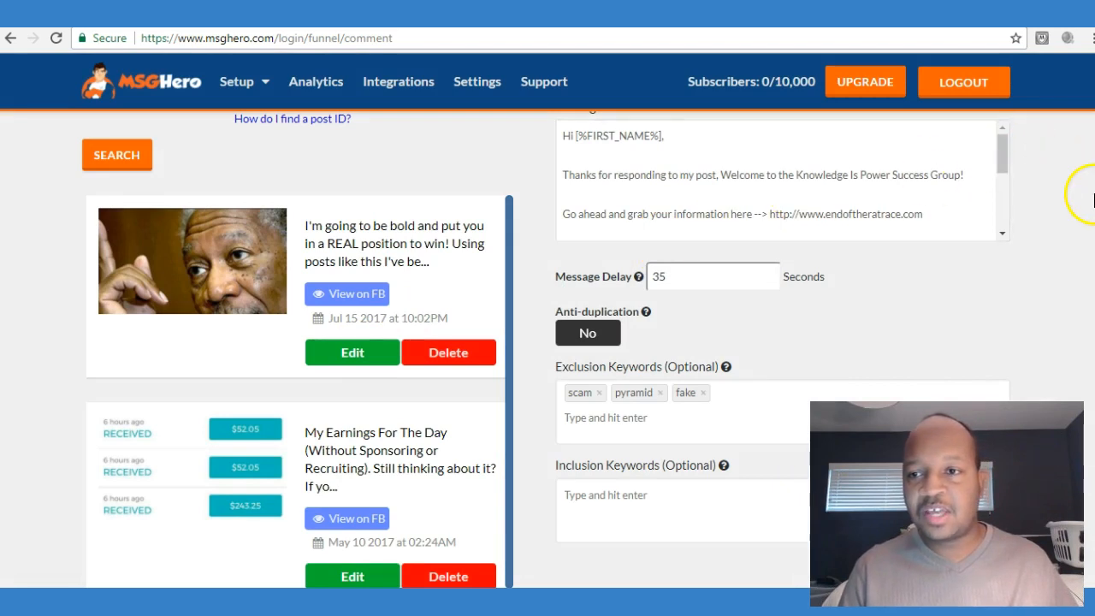
- Read through the Morgan Freeman Ad campaign's automated message from the greeting to the sign-off
scroll(1075, 196, "up", 3)
scroll(547, 348, "down", 1)
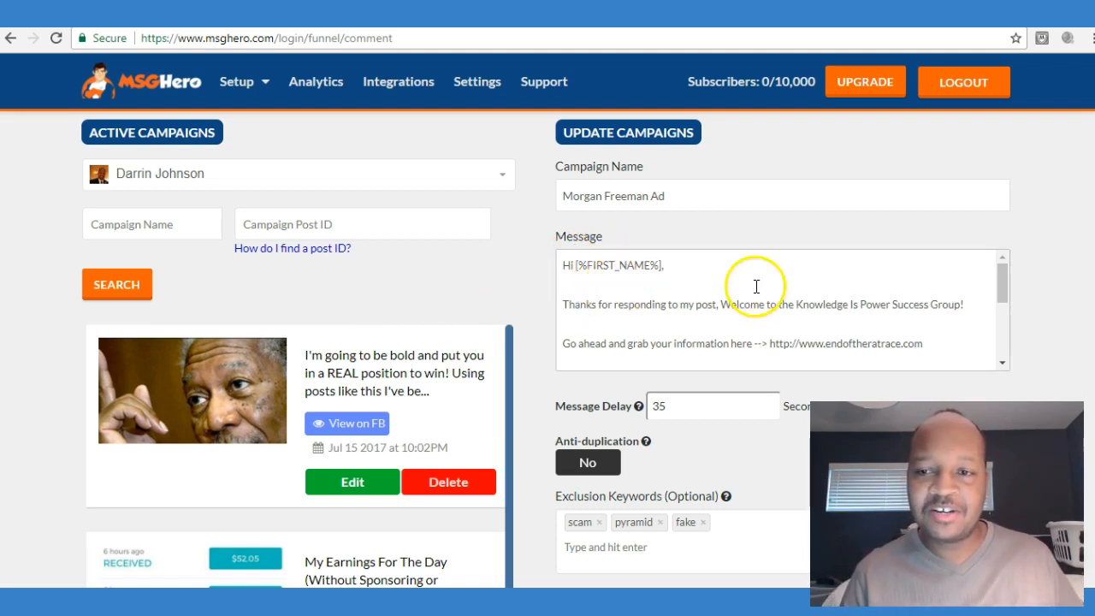
left_click_drag(999, 290, 1001, 290)
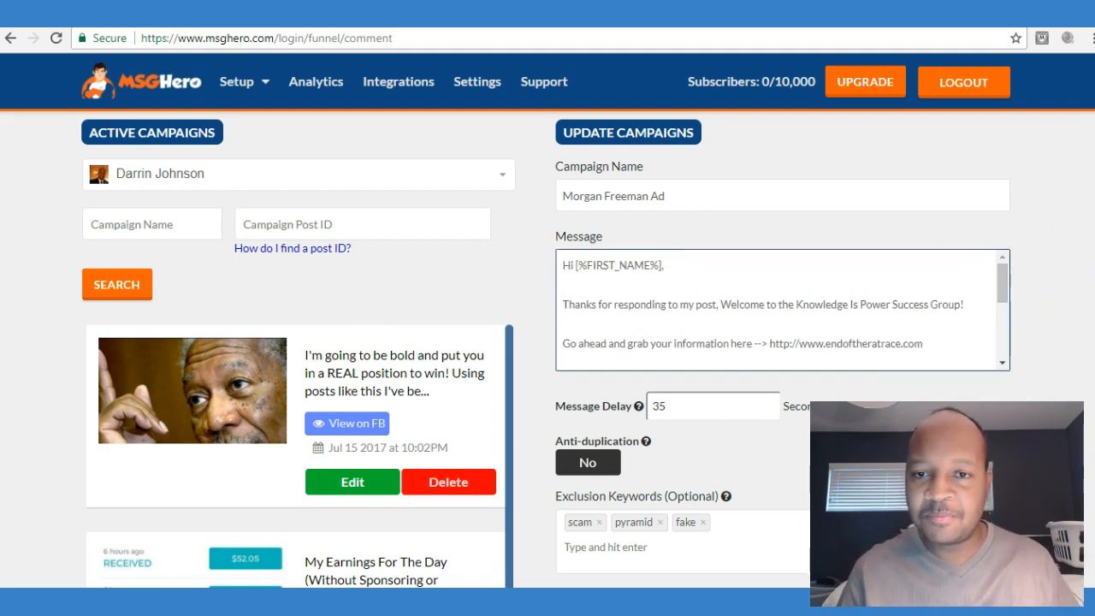
scroll(547, 342, "down", 2)
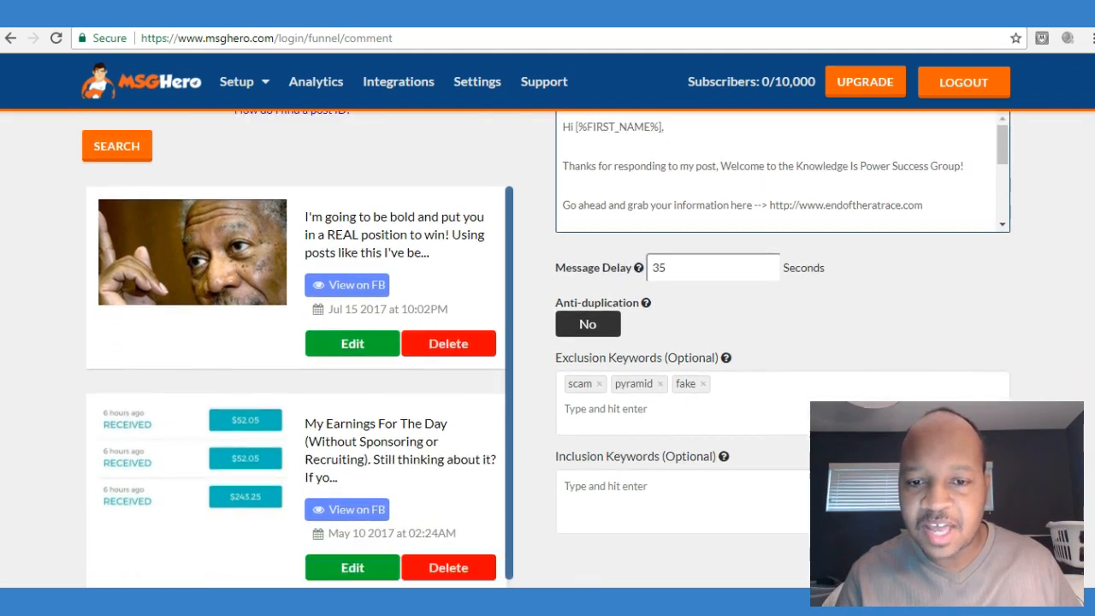
scroll(547, 342, "up", 2)
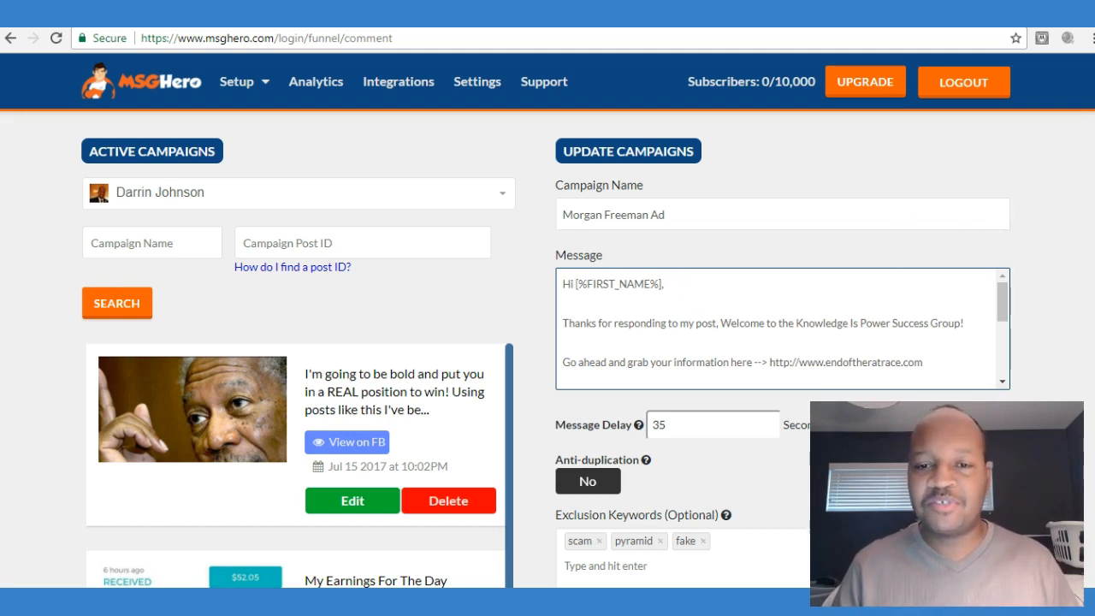
scroll(546, 358, "down", 1)
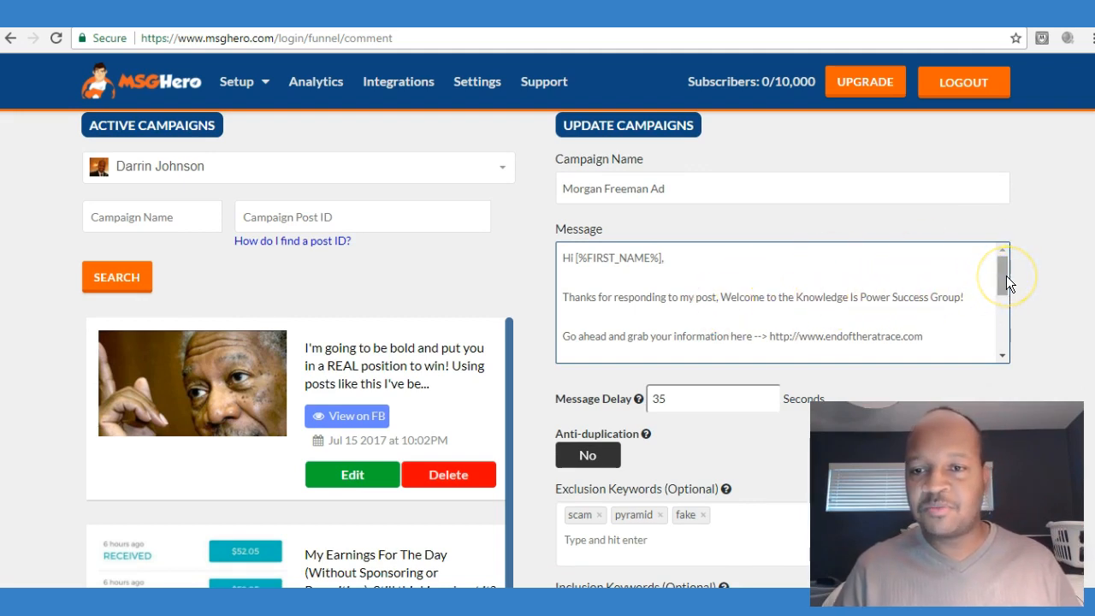
left_click_drag(1006, 276, 1006, 285)
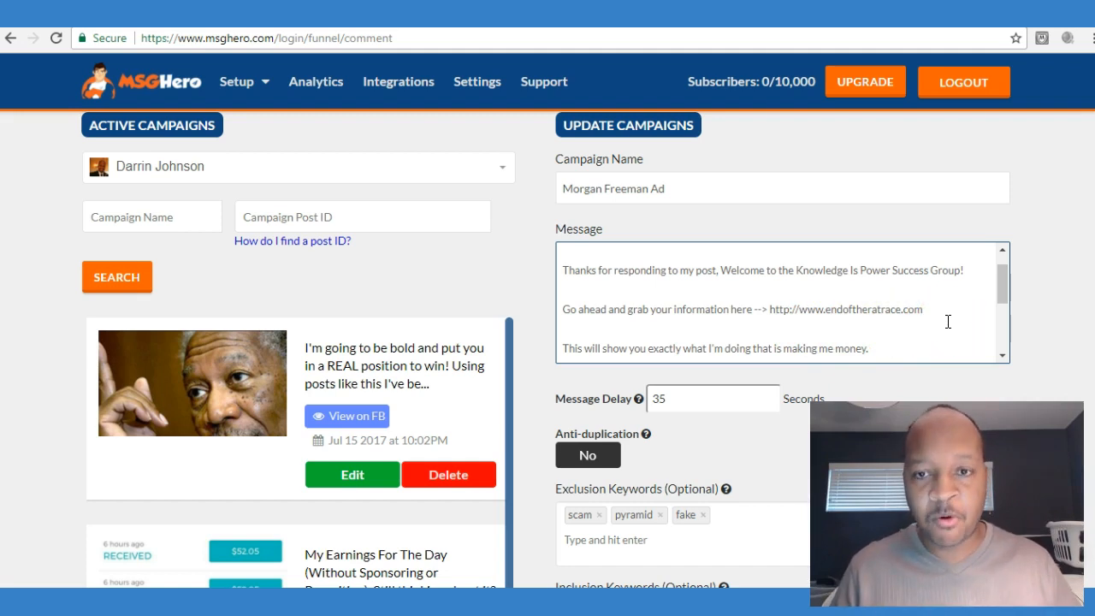
left_click_drag(1003, 293, 1002, 319)
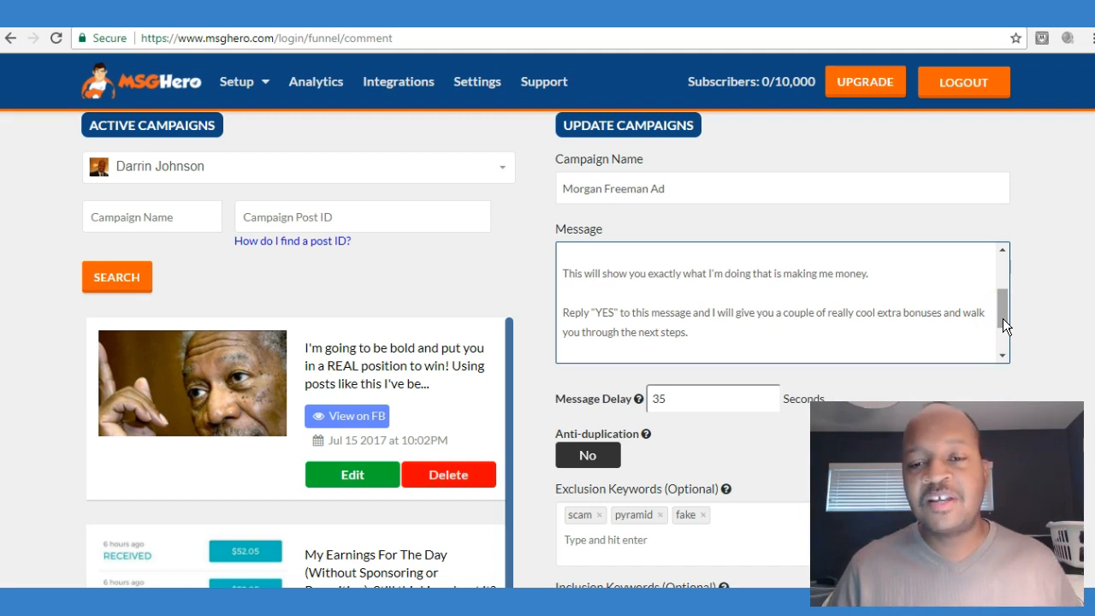
left_click_drag(1003, 319, 1002, 326)
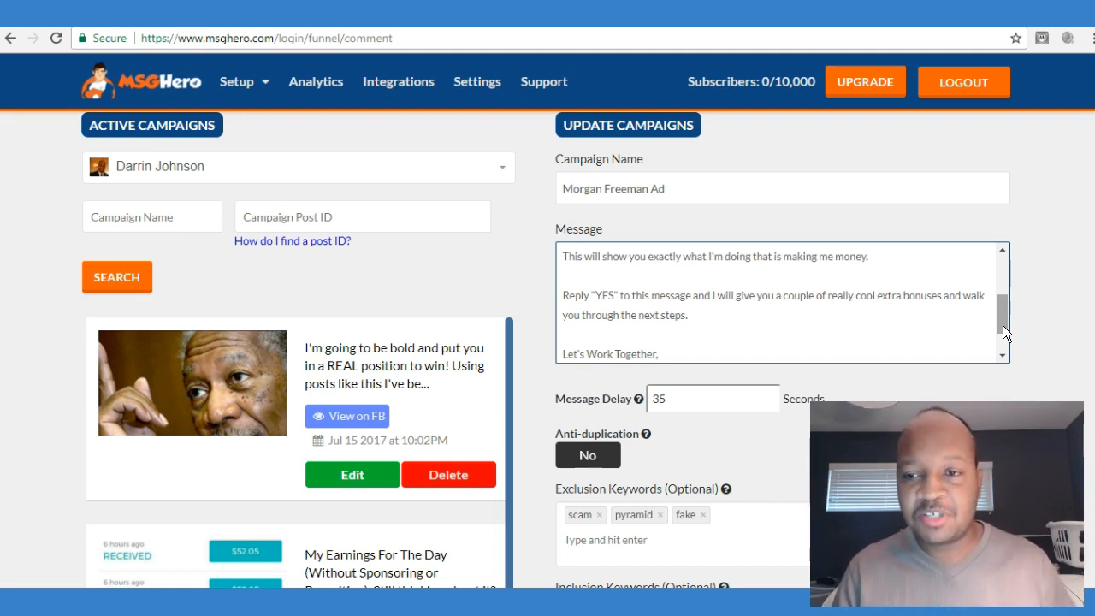
left_click_drag(1002, 325, 1005, 338)
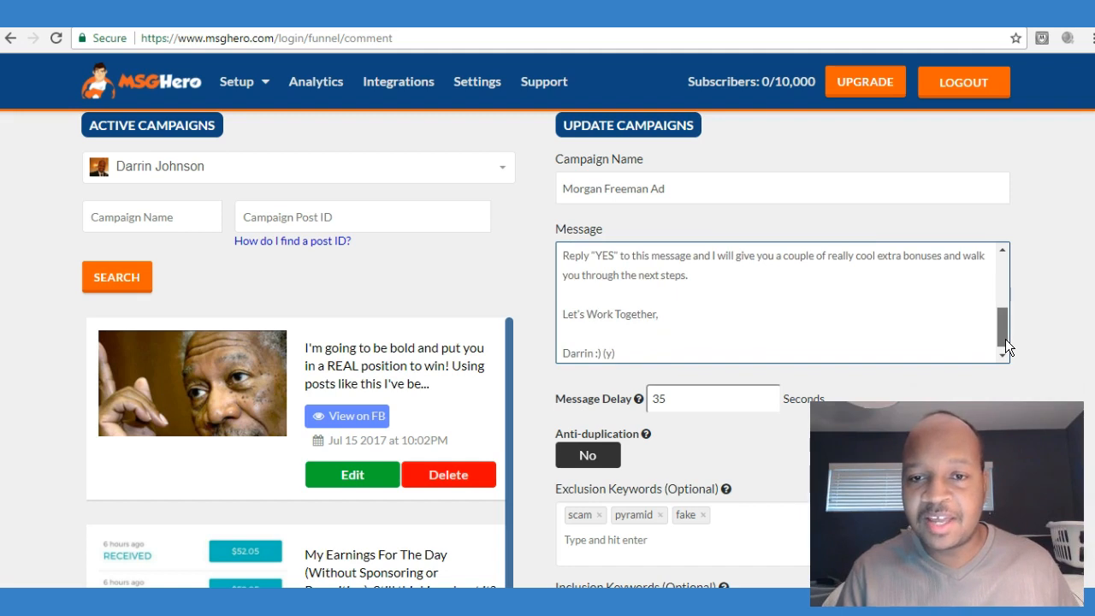
- Set Anti-duplication to Yes for the Morgan Freeman Ad campaign
scroll(547, 349, "down", 1)
scroll(547, 349, "up", 1)
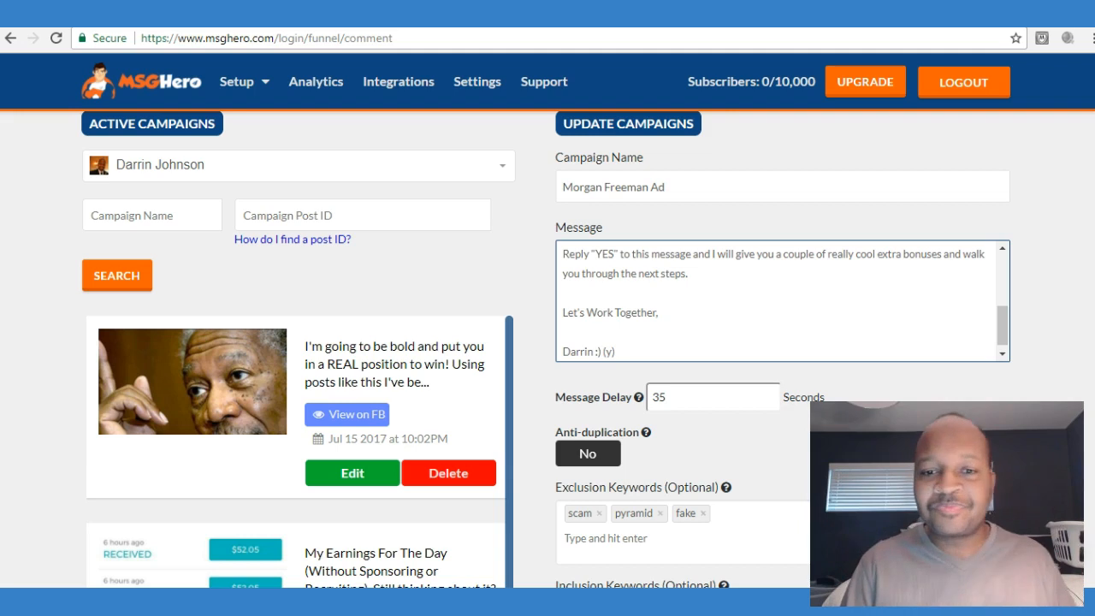
scroll(545, 349, "down", 1)
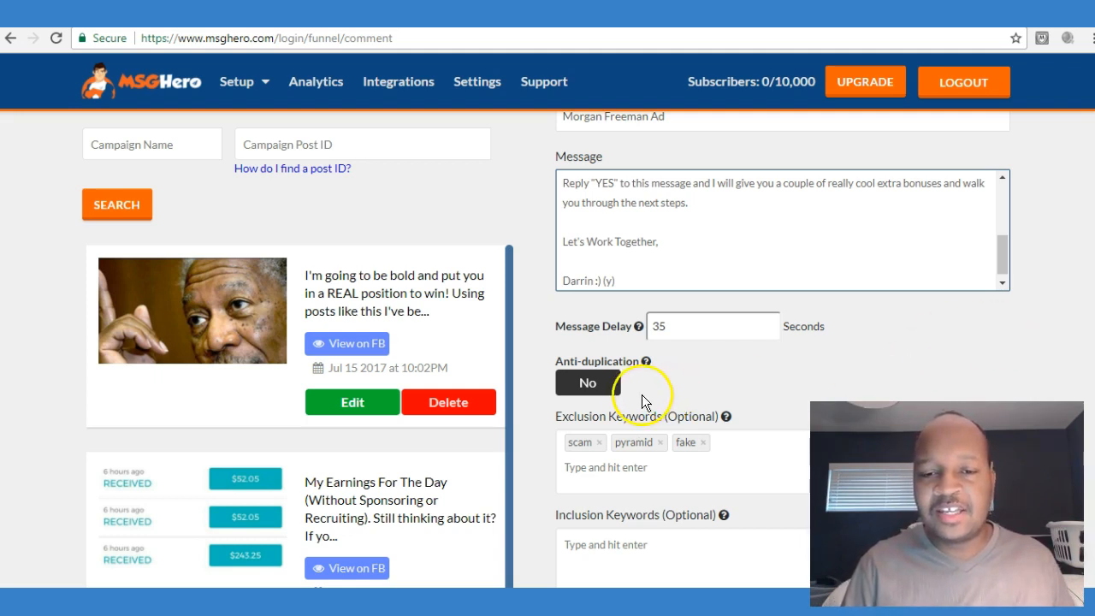
left_click(598, 389)
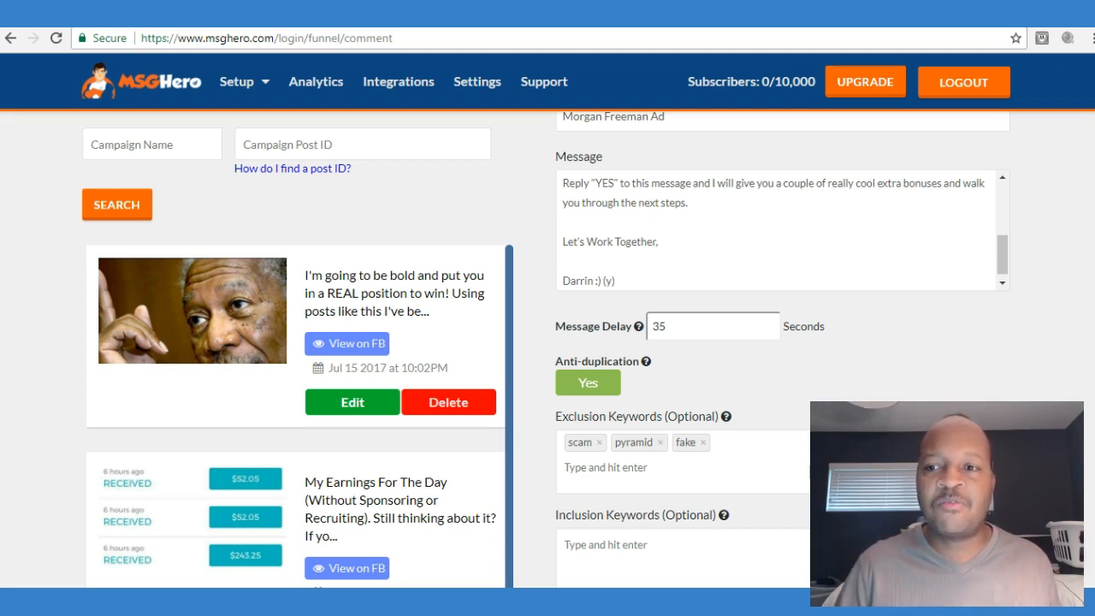
- Examine the campaign's optional exclusion and inclusion keyword settings
scroll(546, 349, "down", 1)
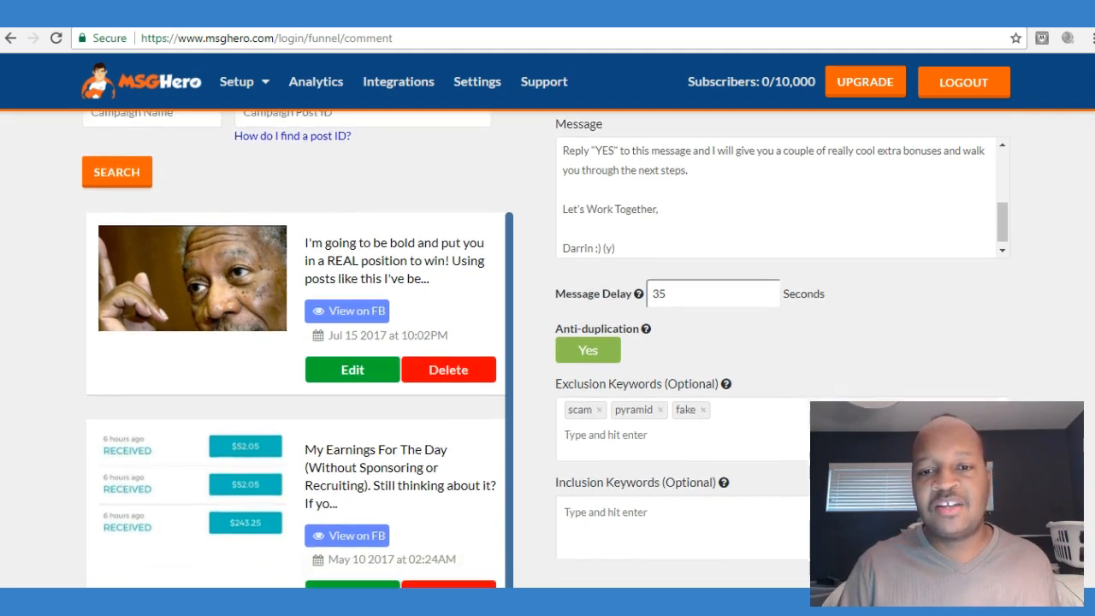
scroll(545, 349, "down", 1)
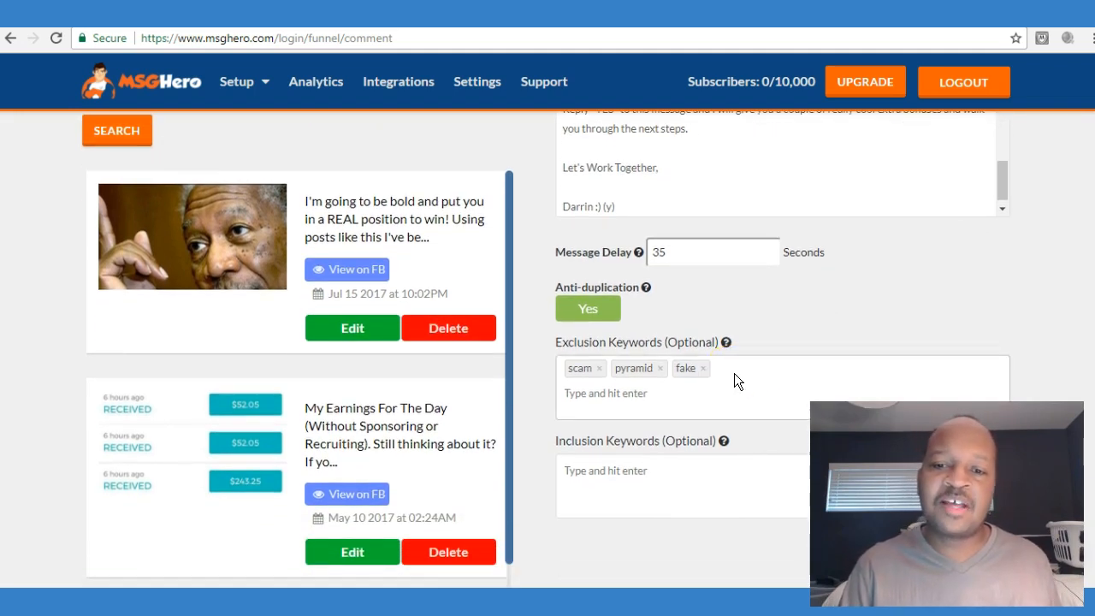
scroll(1045, 312, "down", 1)
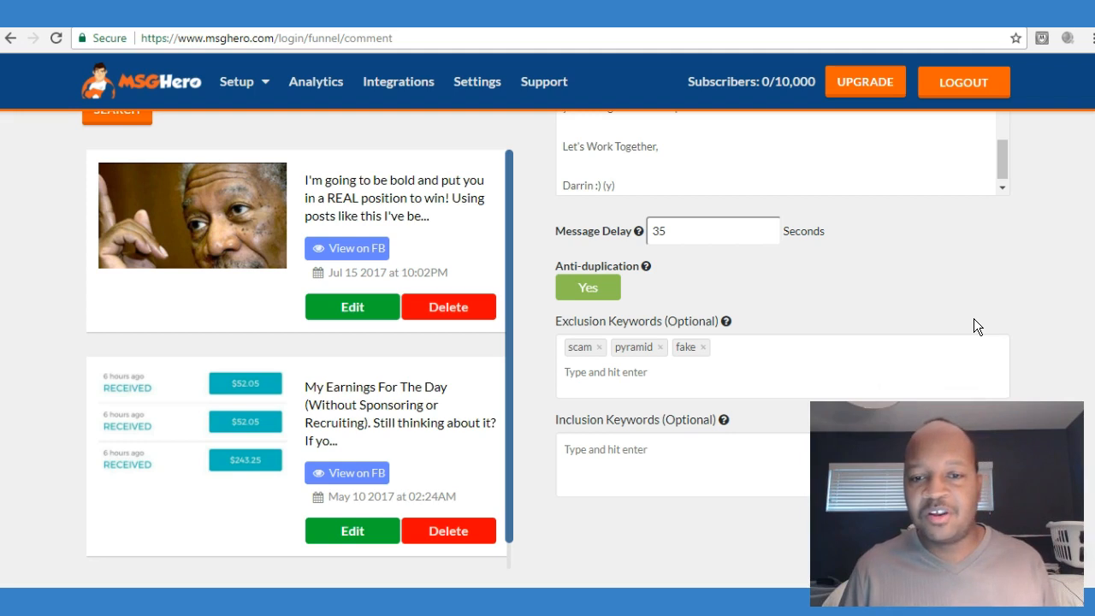
left_click(741, 351)
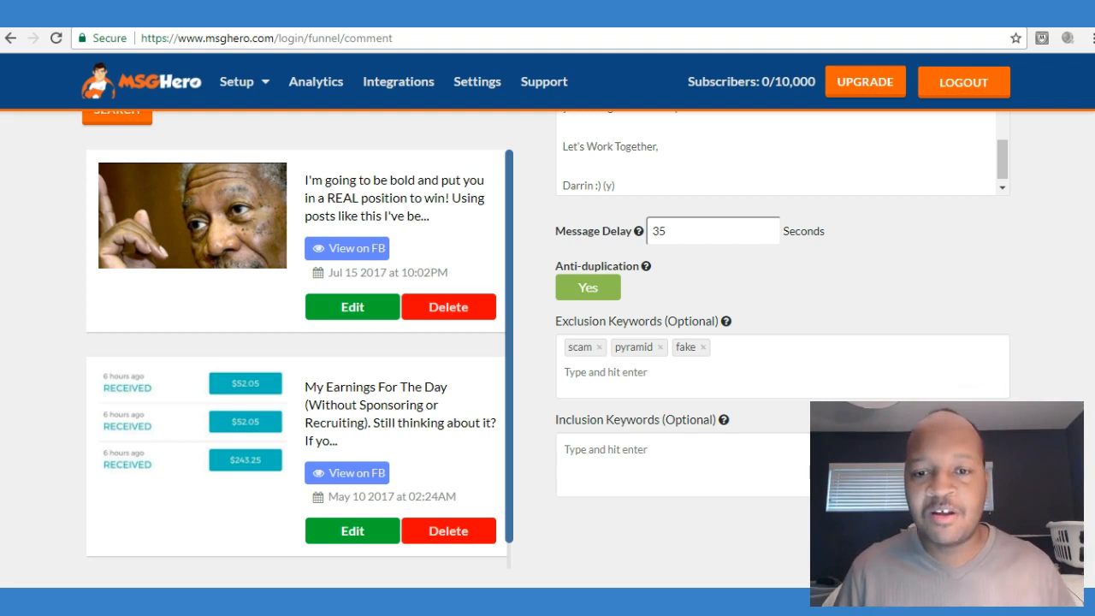
scroll(546, 339, "down", 1)
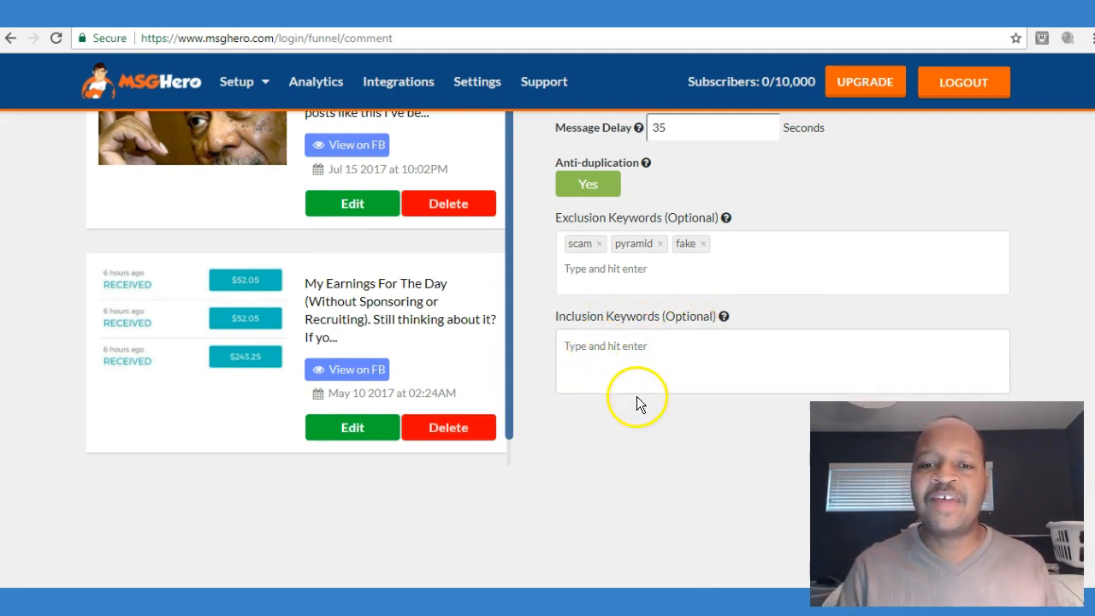
scroll(547, 329, "up", 1)
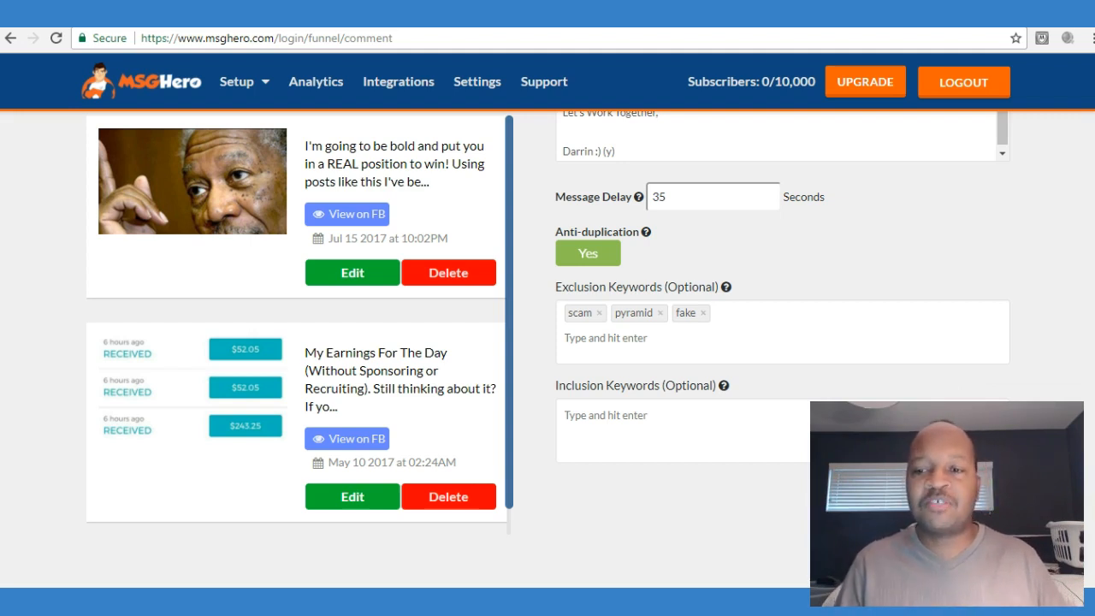
scroll(548, 343, "down", 1)
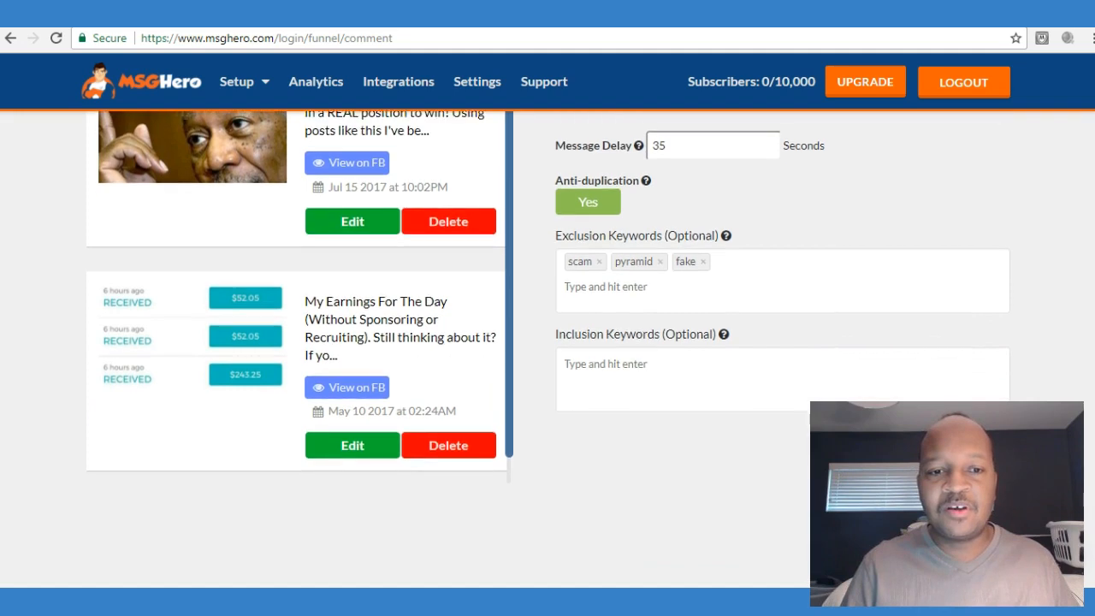
- Review the whole campaign update form, from the campaign name and message to the keyword settings
scroll(547, 342, "up", 2)
scroll(548, 342, "up", 3)
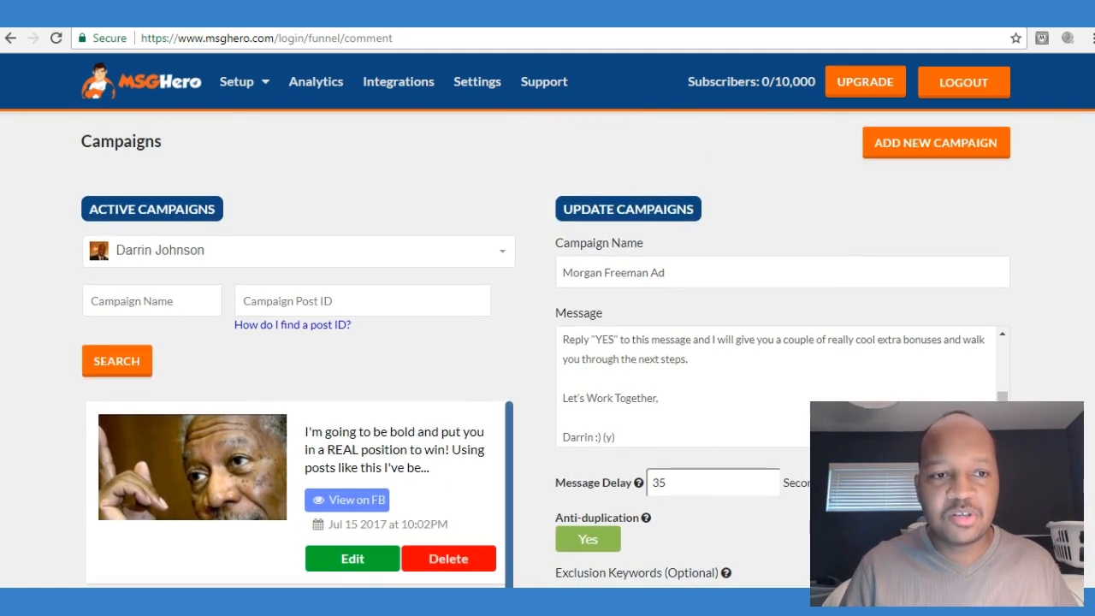
scroll(548, 342, "down", 1)
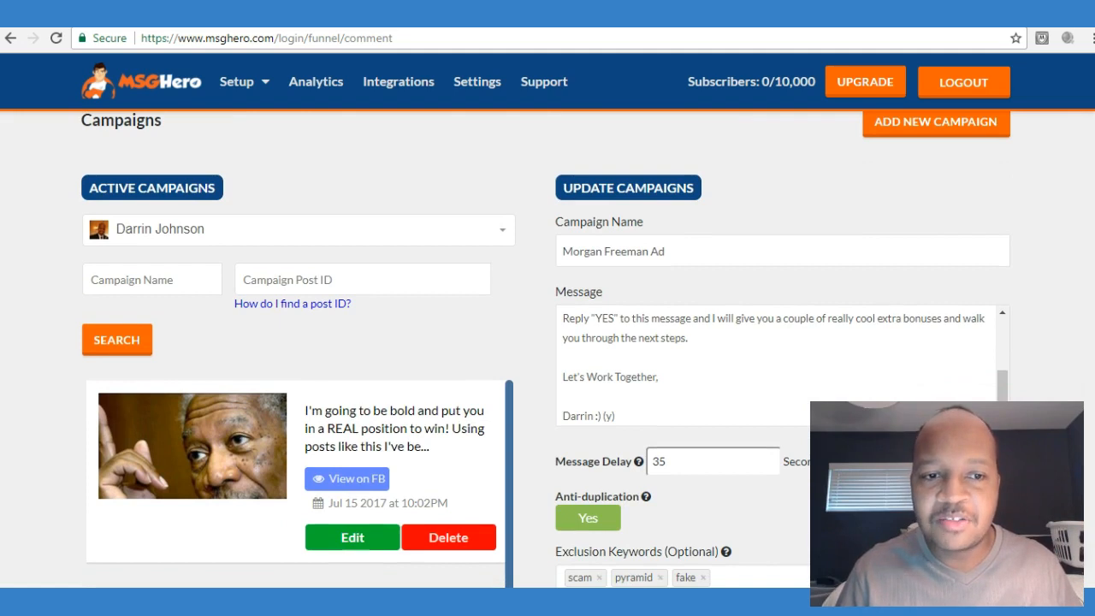
scroll(548, 342, "down", 1)
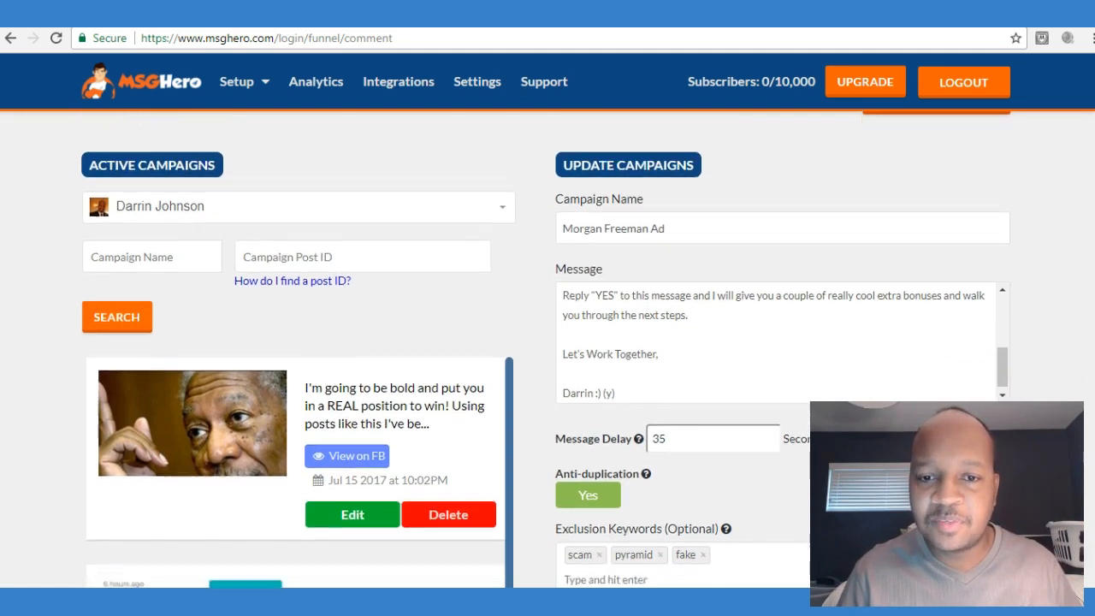
scroll(547, 342, "down", 1)
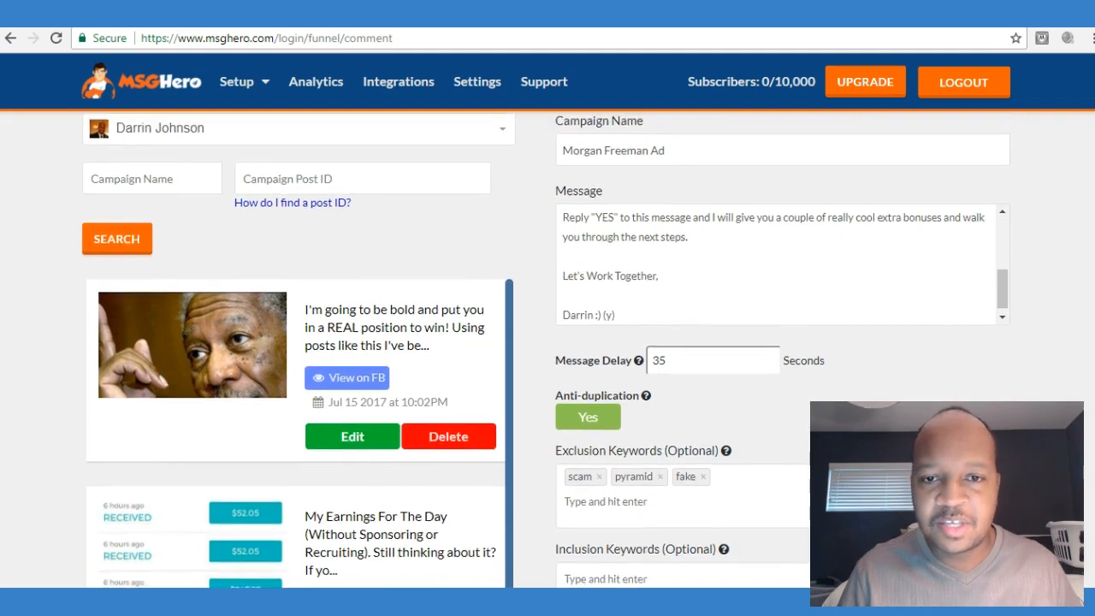
scroll(548, 342, "up", 1)
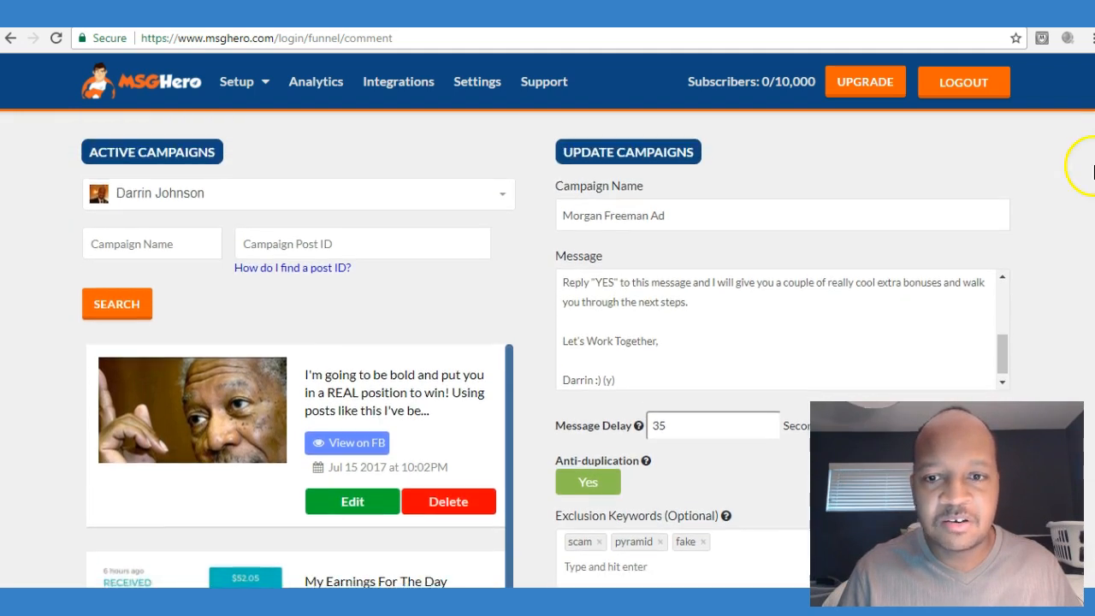
scroll(1088, 171, "down", 4)
left_click_drag(1092, 306, 1094, 163)
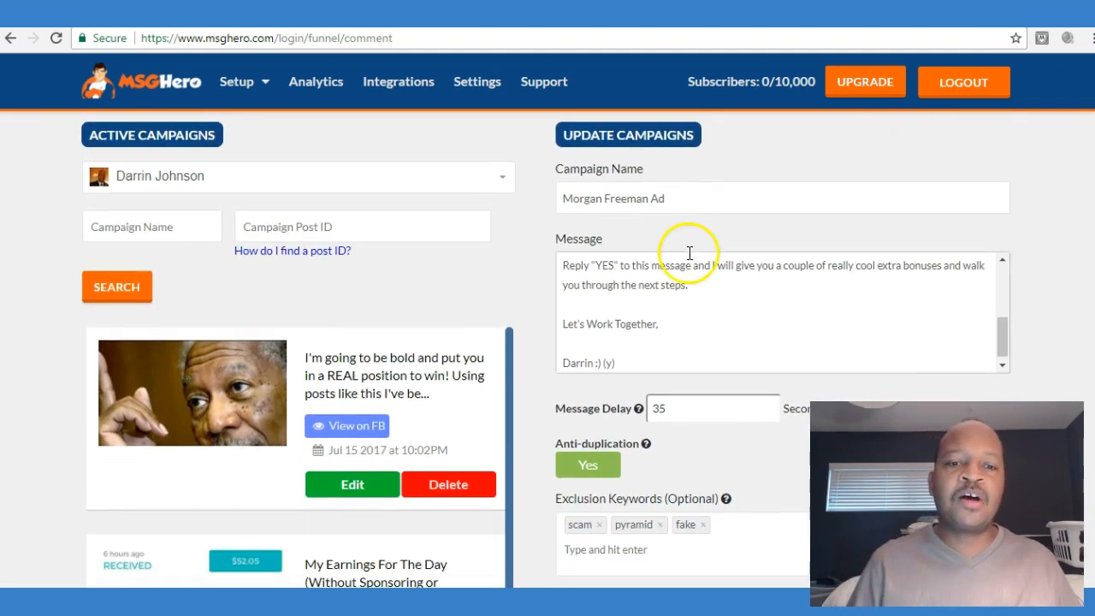
- View the Morgan Freeman campaign's post on Facebook and examine its text, reactions and comments
left_click(356, 428)
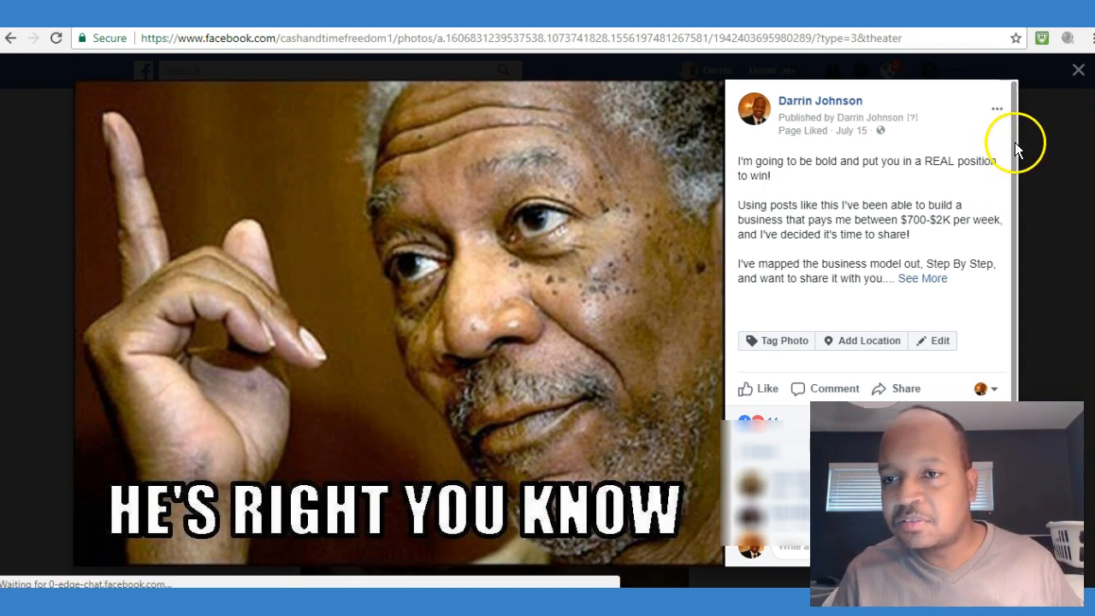
scroll(1011, 171, "down", 1)
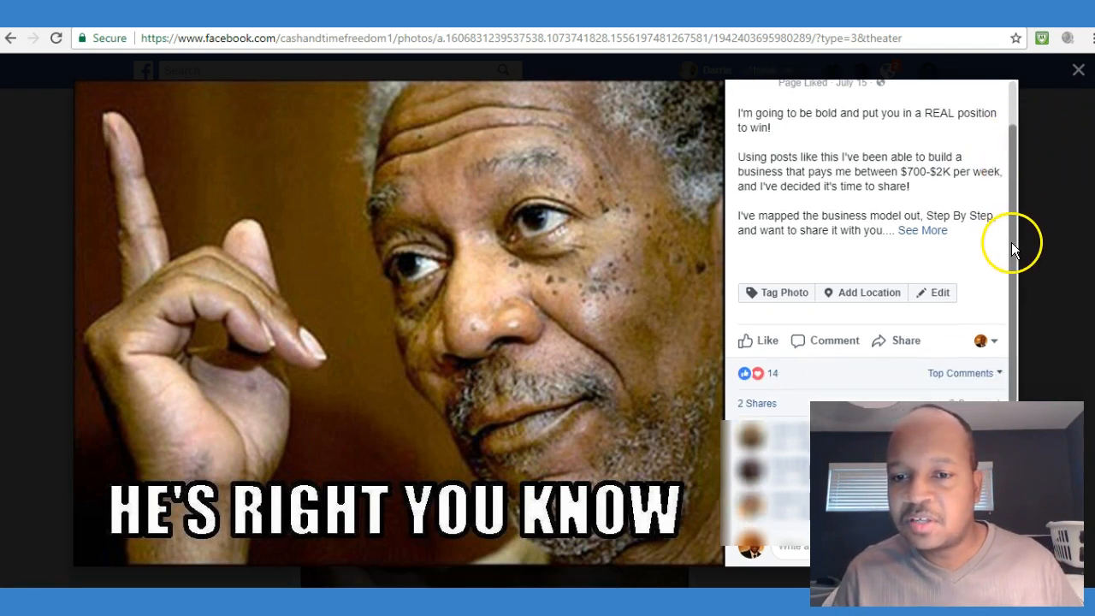
left_click(826, 383)
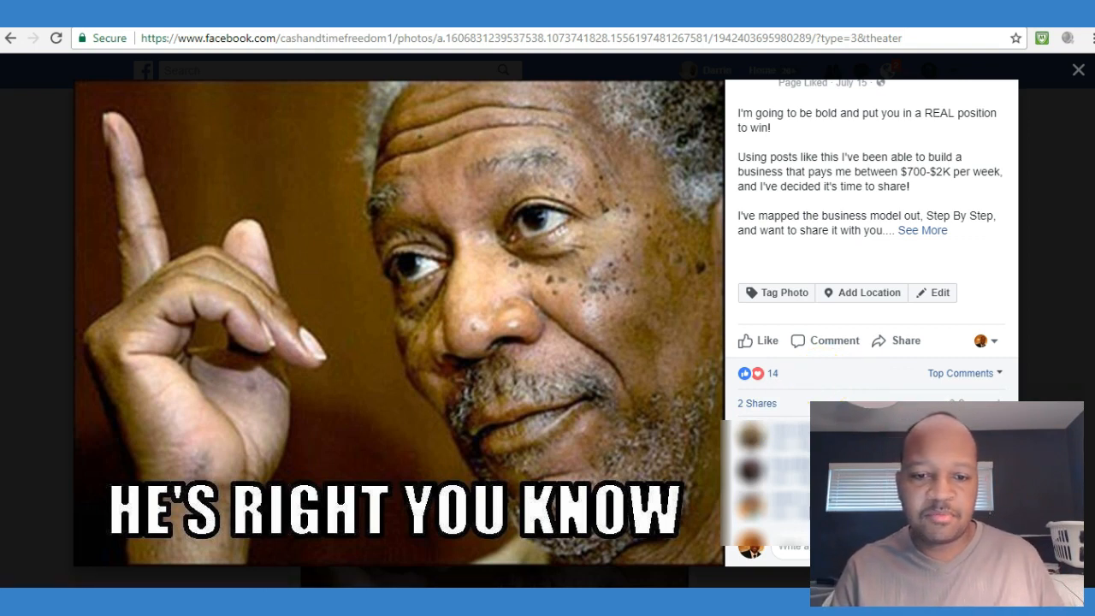
- Open a commenter's conversation in the Facebook page inbox and read the whole automated message sent to them
left_click(803, 376)
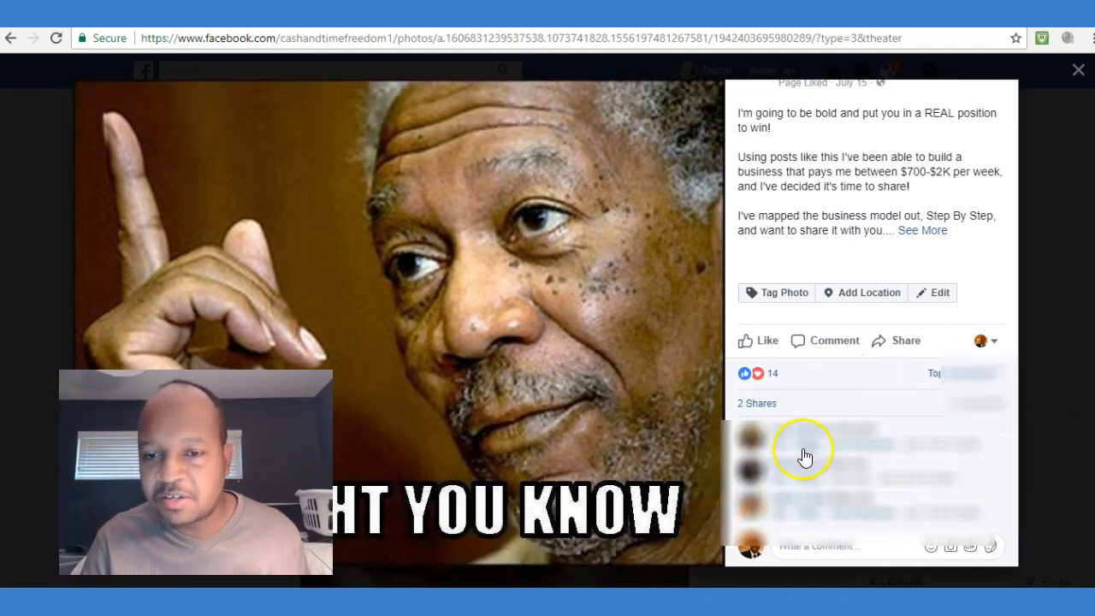
left_click(862, 451)
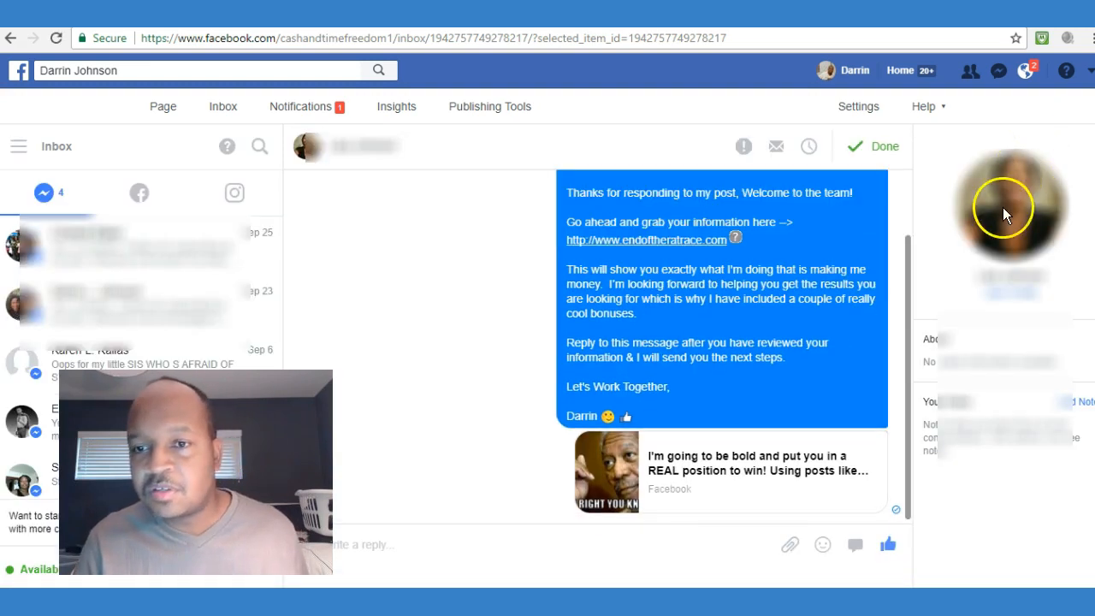
scroll(908, 287, "up", 2)
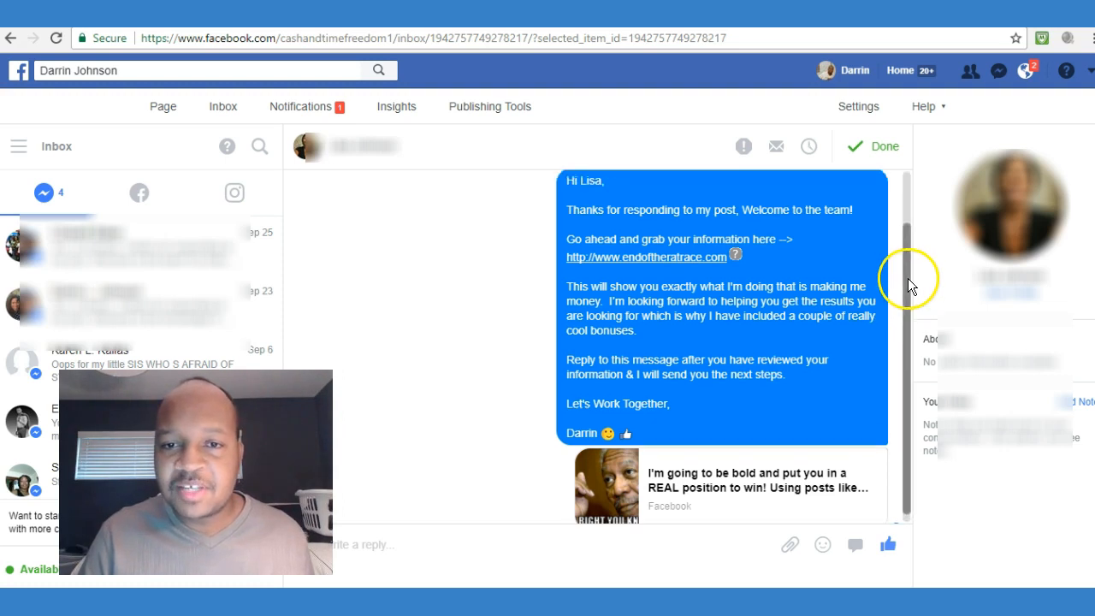
scroll(911, 245, "up", 1)
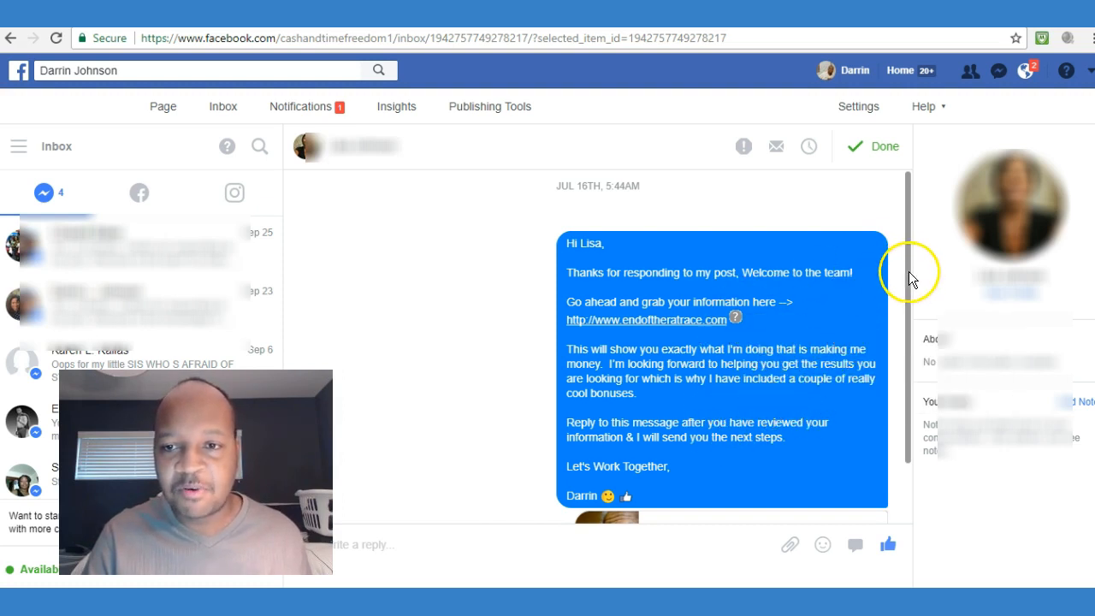
scroll(908, 304, "down", 1)
left_click_drag(908, 304, 898, 433)
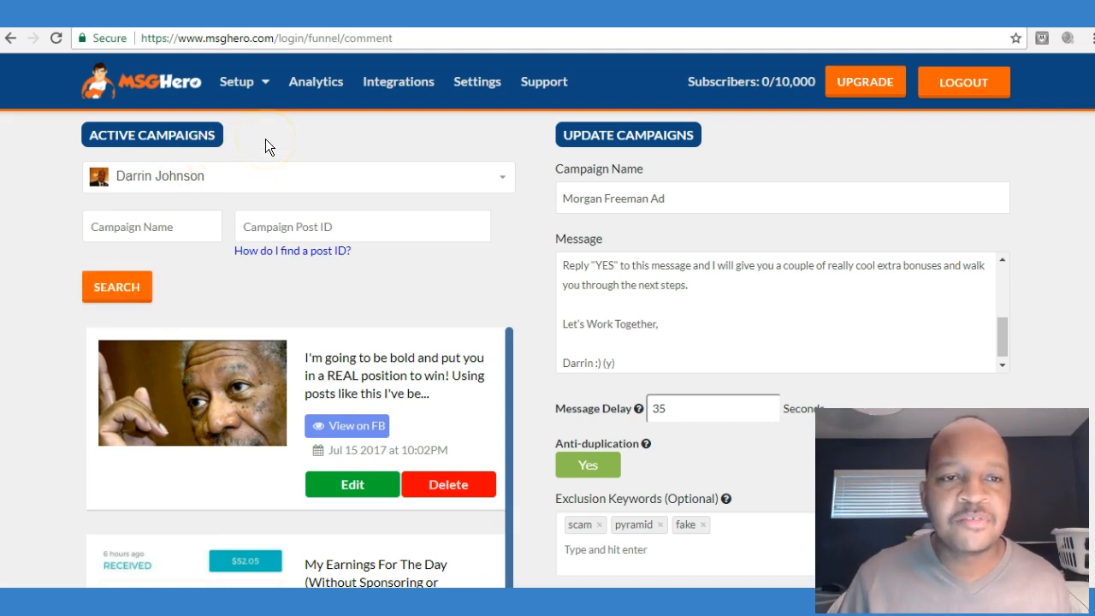
left_click(265, 85)
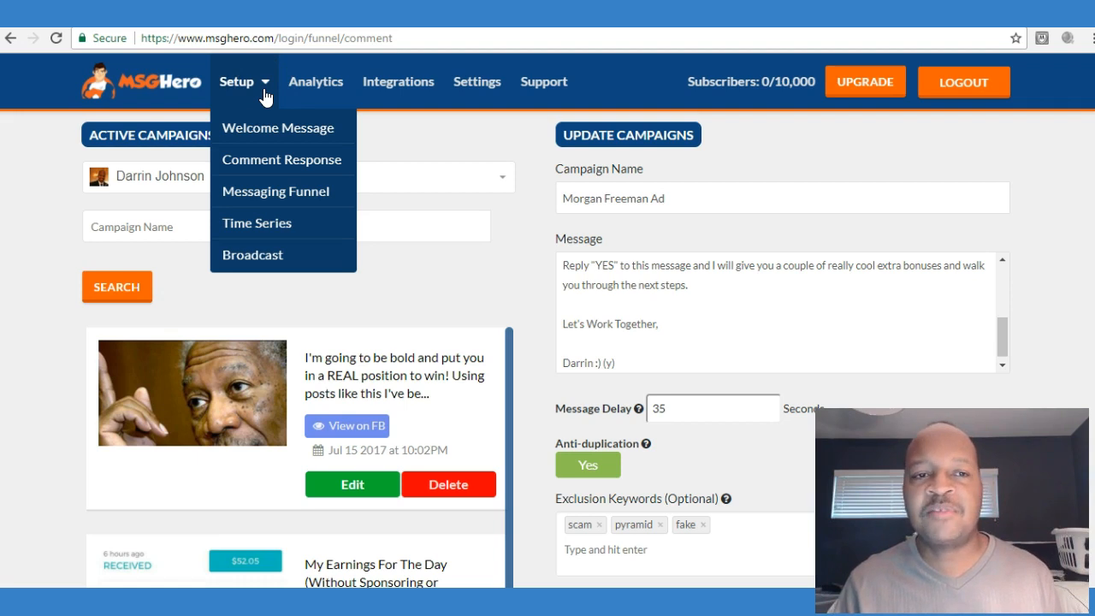
left_click(275, 134)
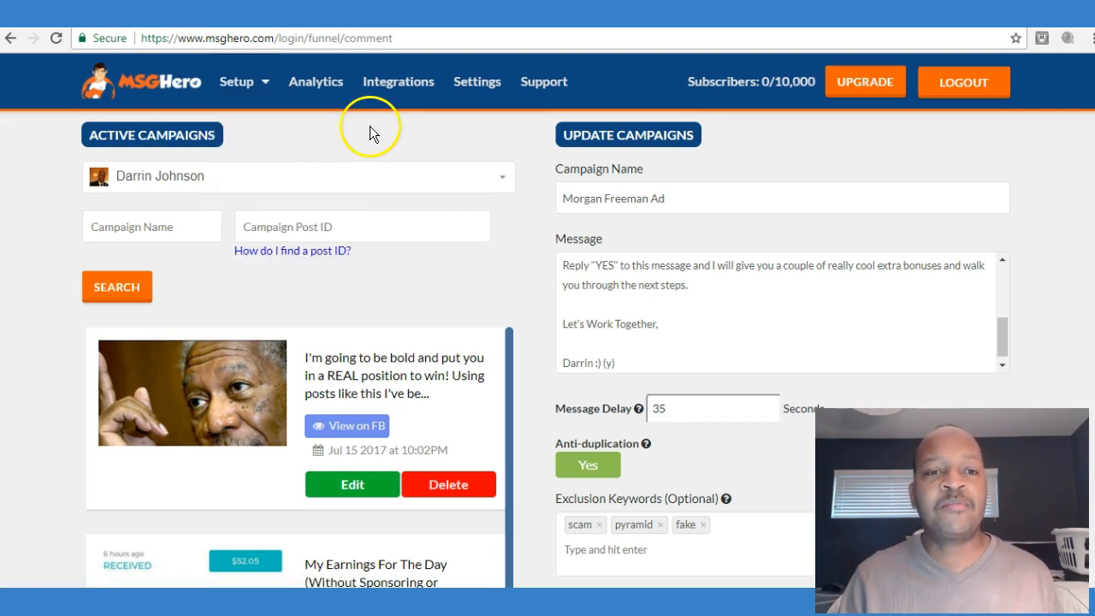
mouse_move(264, 96)
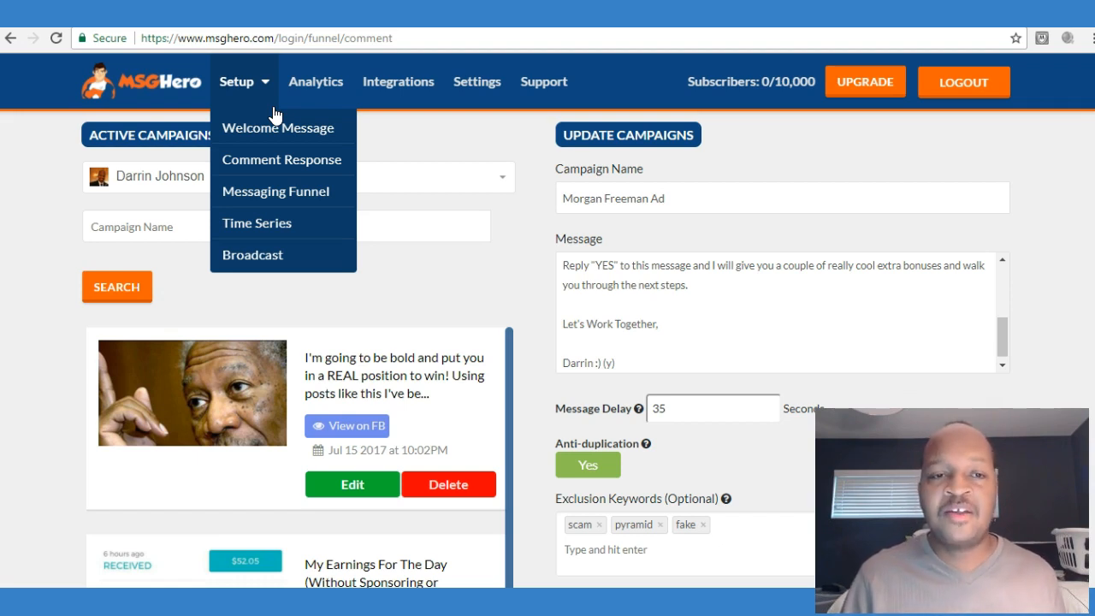
left_click(462, 142)
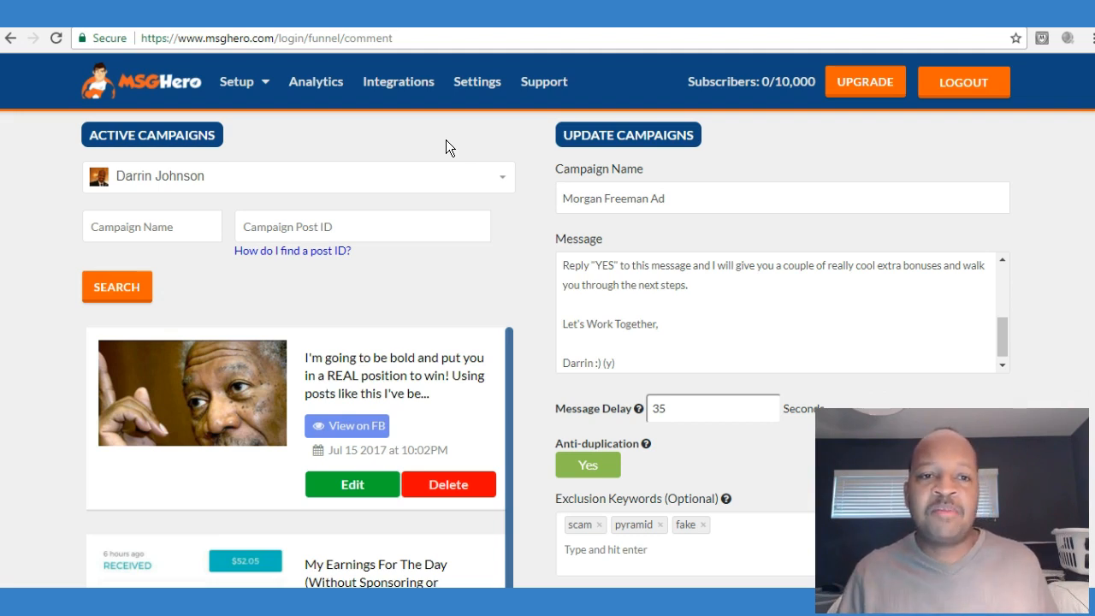
- Open the Messaging Funnel section in MSGHero and filter the funnels by the connected Facebook page
left_click(261, 83)
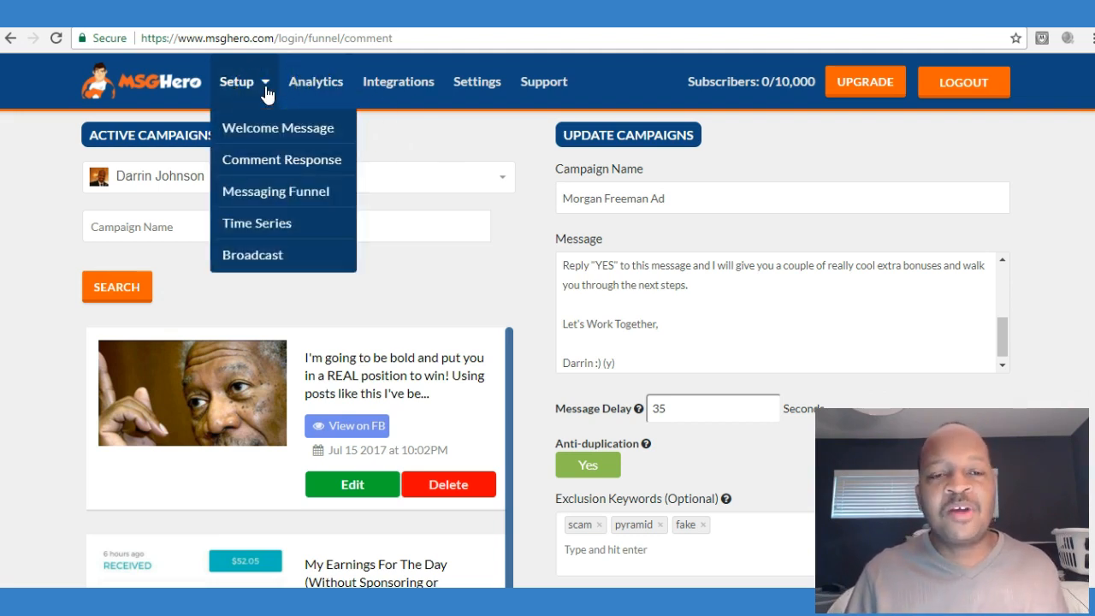
left_click(313, 195)
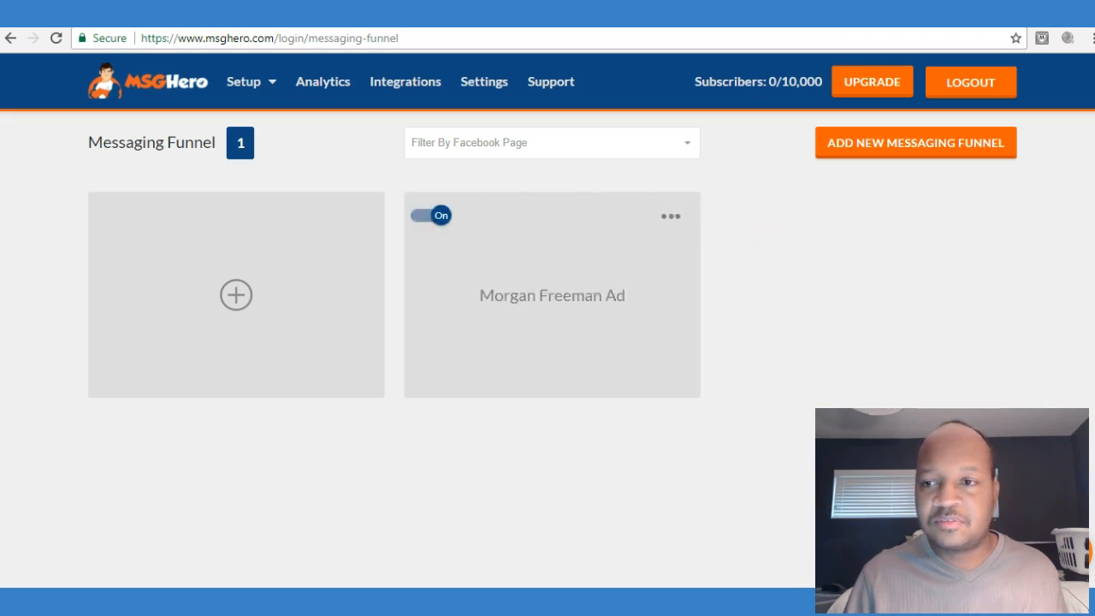
left_click(687, 147)
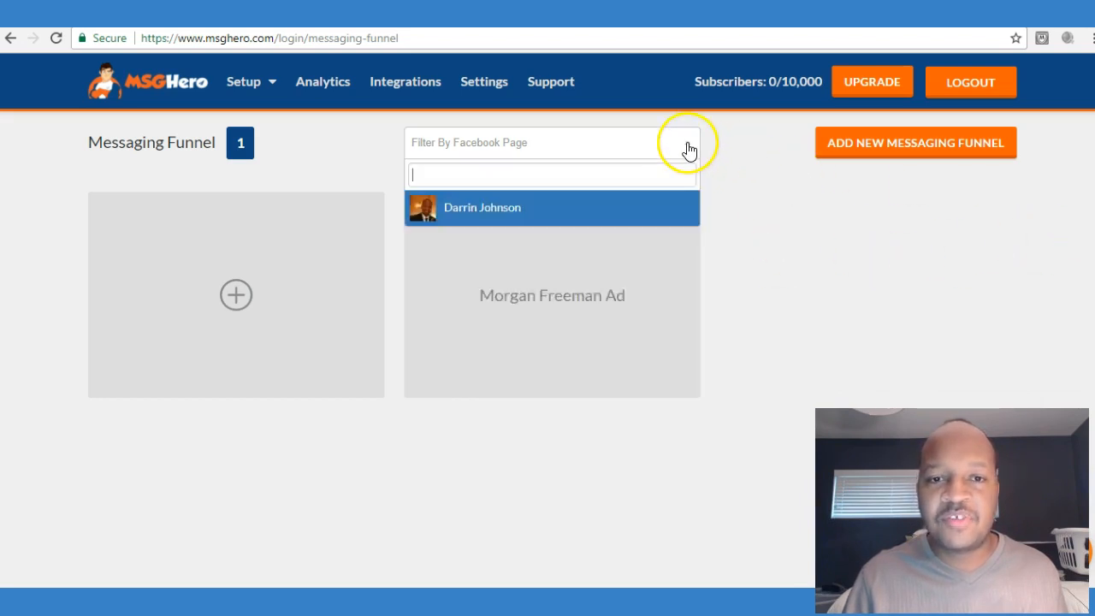
left_click(551, 214)
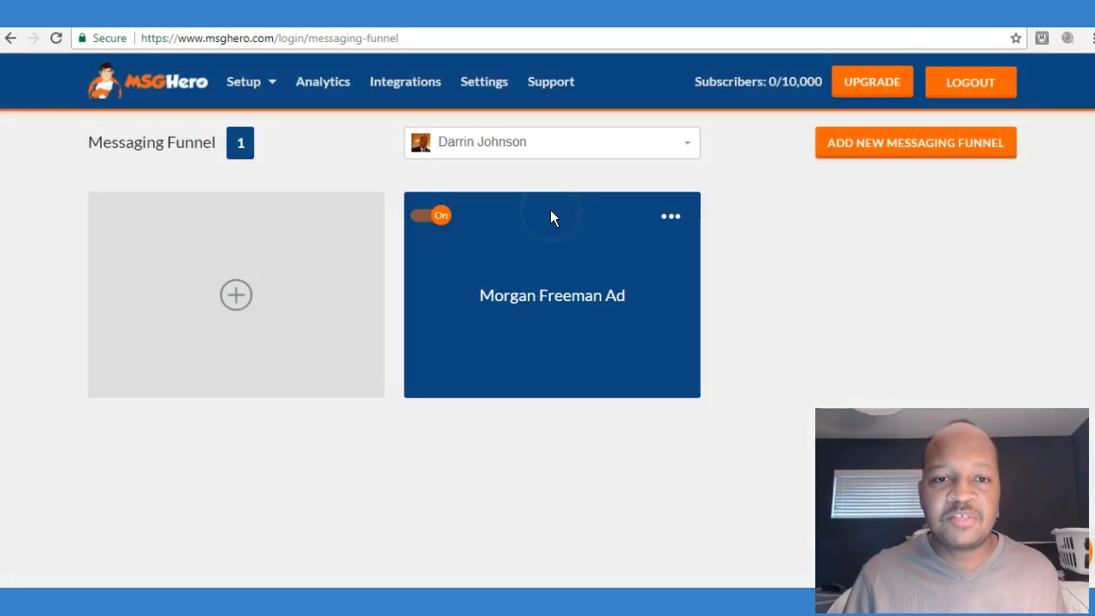
double_click(523, 267)
left_click(243, 143)
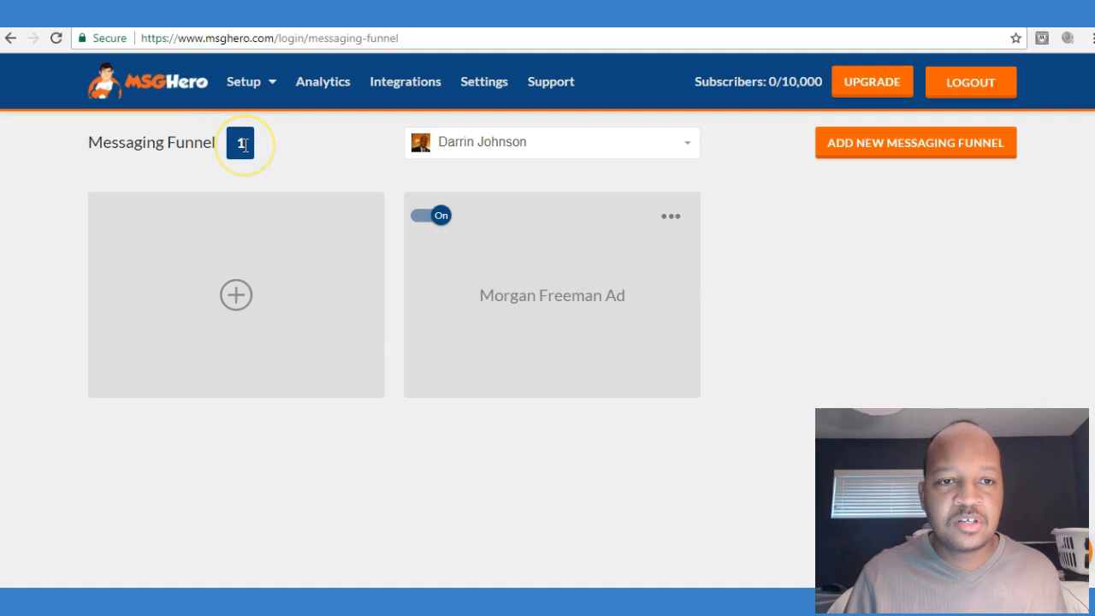
- Open the full campaign of the Morgan Freeman Ad messaging funnel
left_click(672, 216)
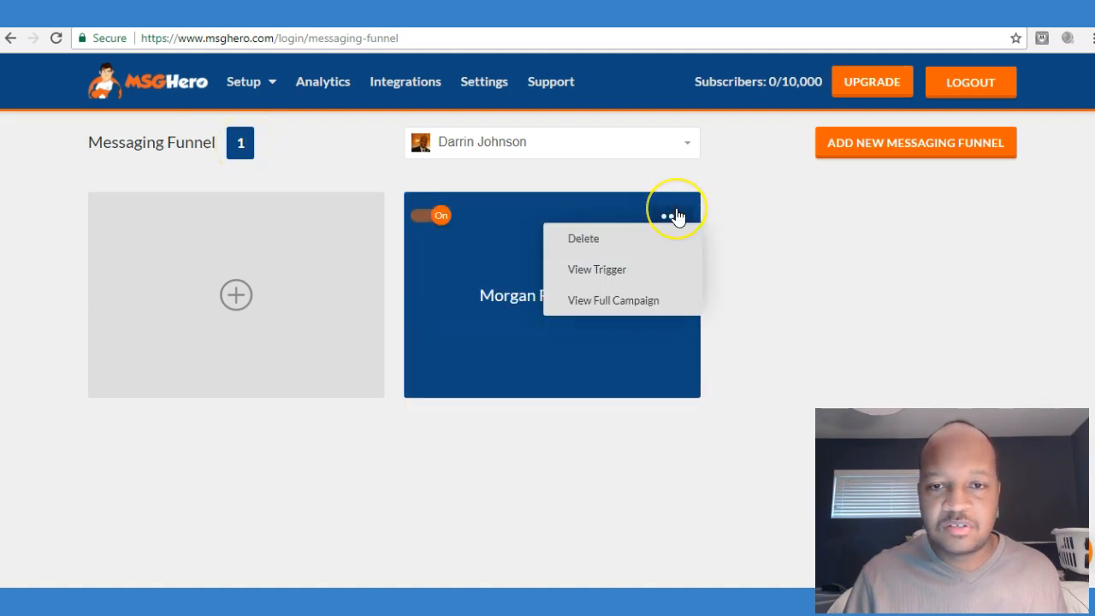
left_click(687, 210)
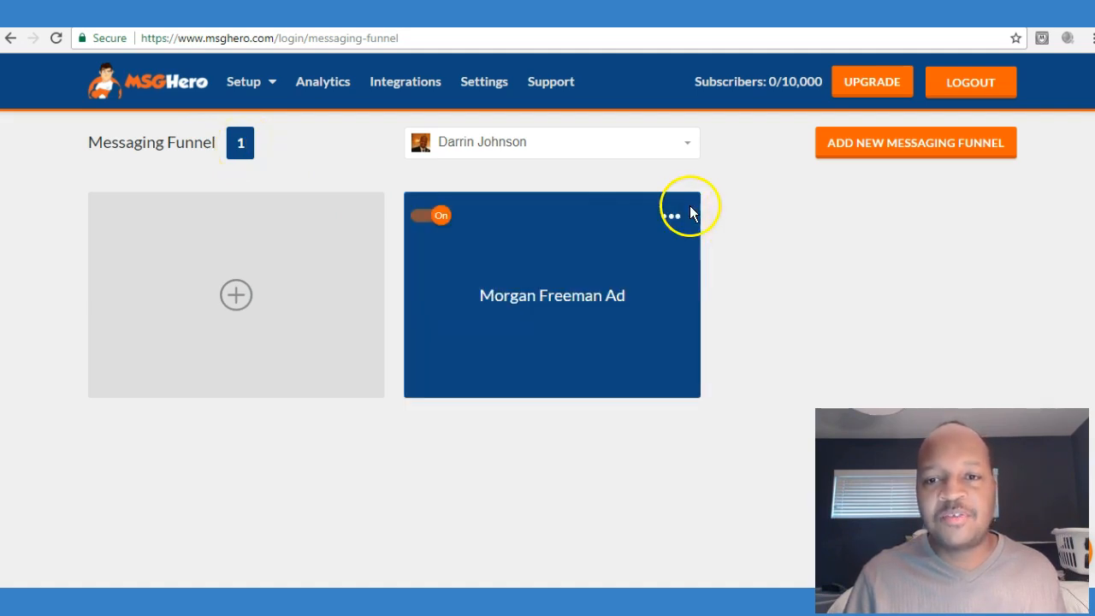
left_click(671, 217)
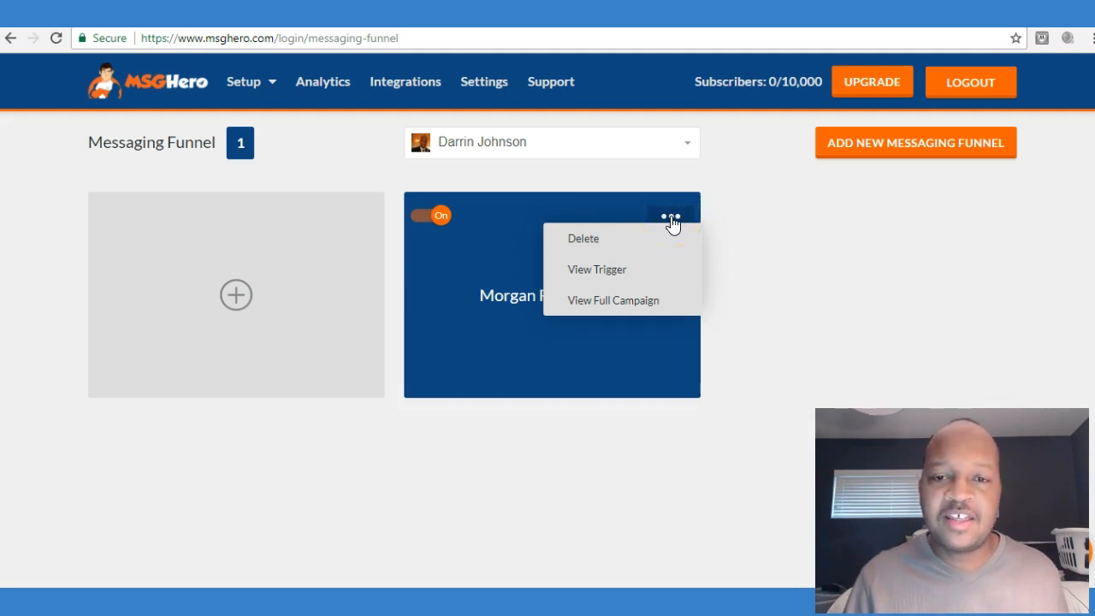
left_click(630, 304)
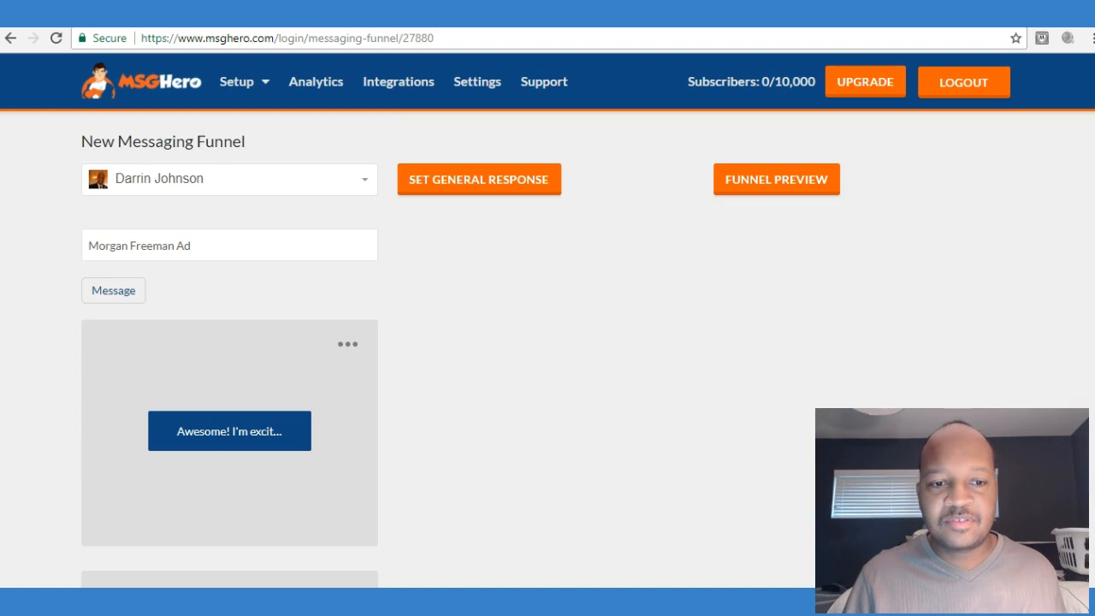
- Open the funnel's first message, beginning "Awesome! I'm excit...", for editing and read its text through to the end
scroll(547, 342, "down", 2)
scroll(547, 342, "up", 2)
scroll(548, 342, "down", 1)
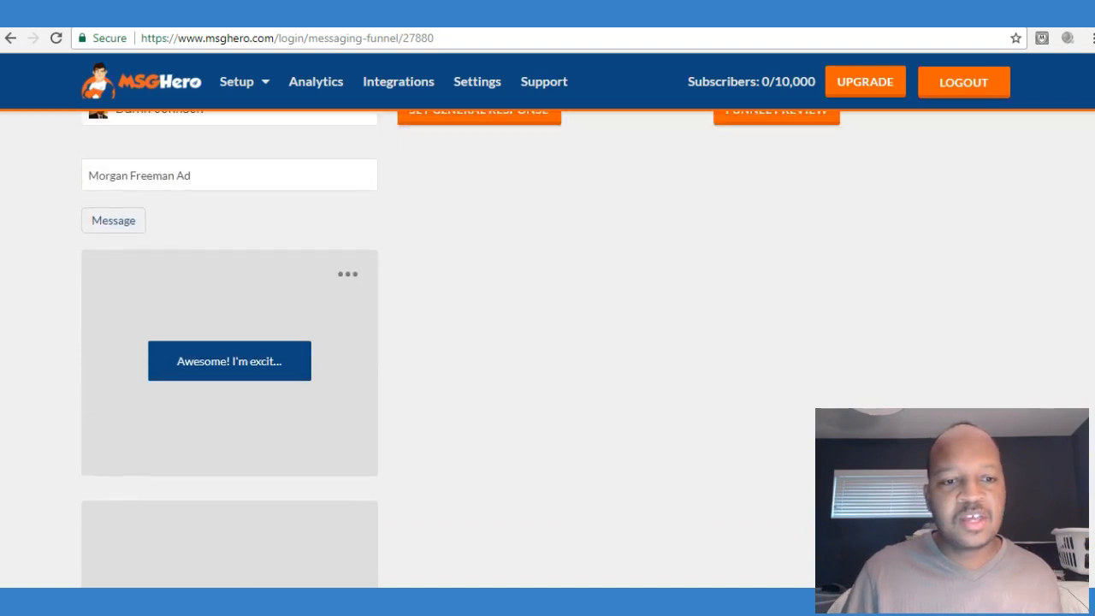
scroll(547, 342, "up", 1)
left_click(353, 320)
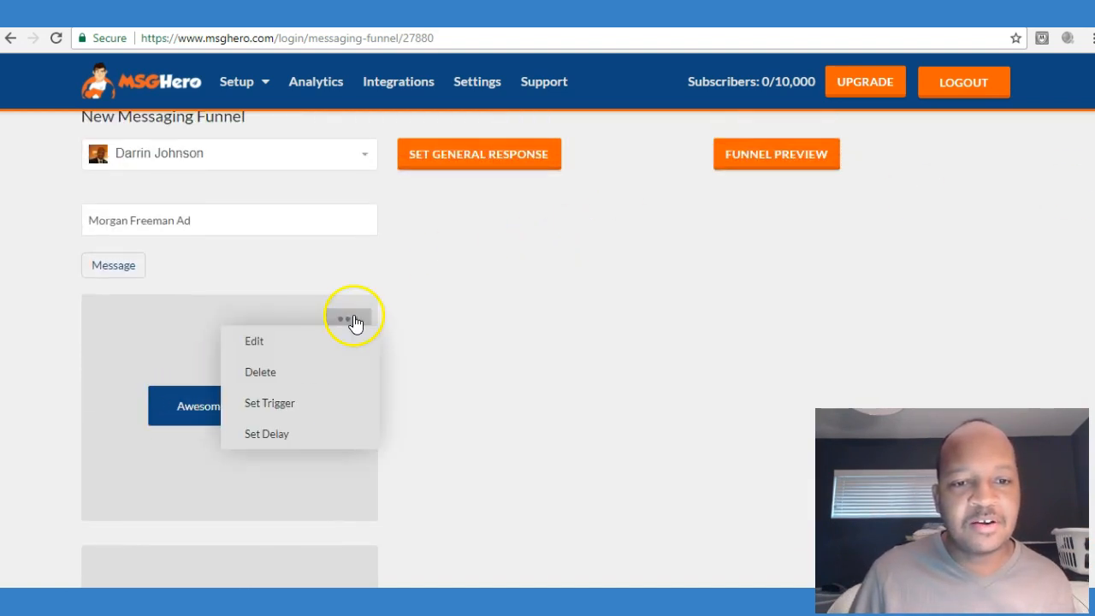
left_click(340, 322)
left_click(364, 316)
left_click(363, 317)
left_click(349, 319)
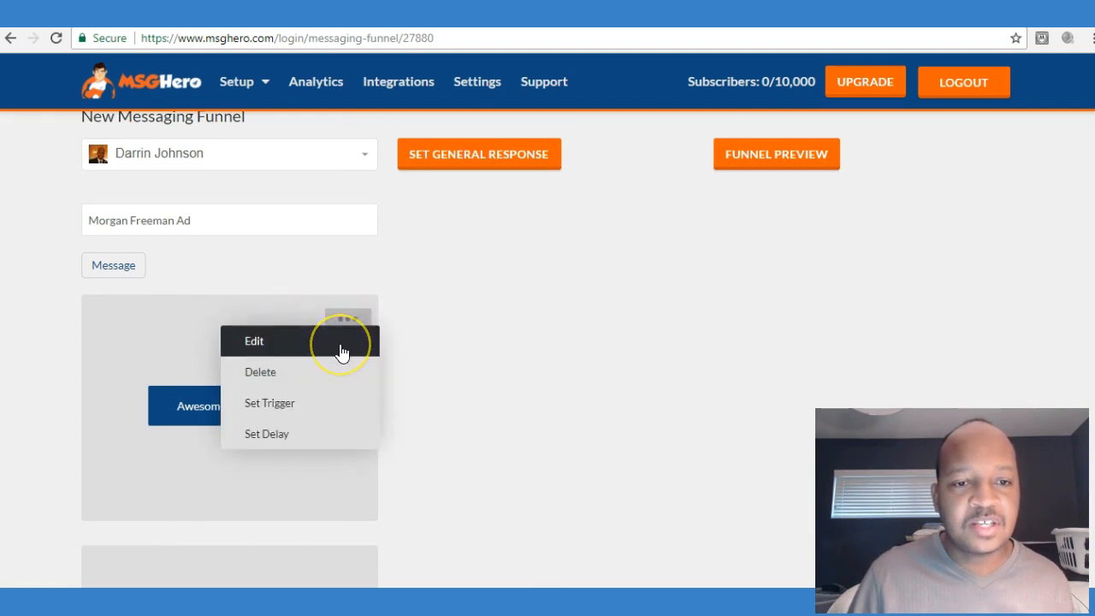
left_click(340, 351)
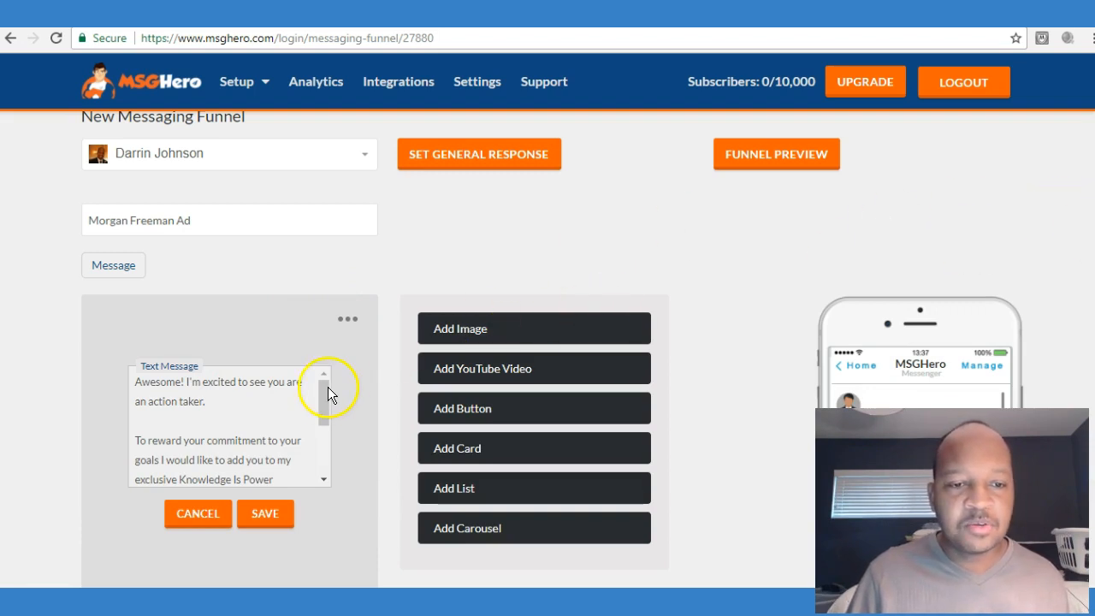
mouse_move(320, 392)
left_mouse_down()
mouse_move(319, 422)
mouse_move(325, 373)
left_mouse_up()
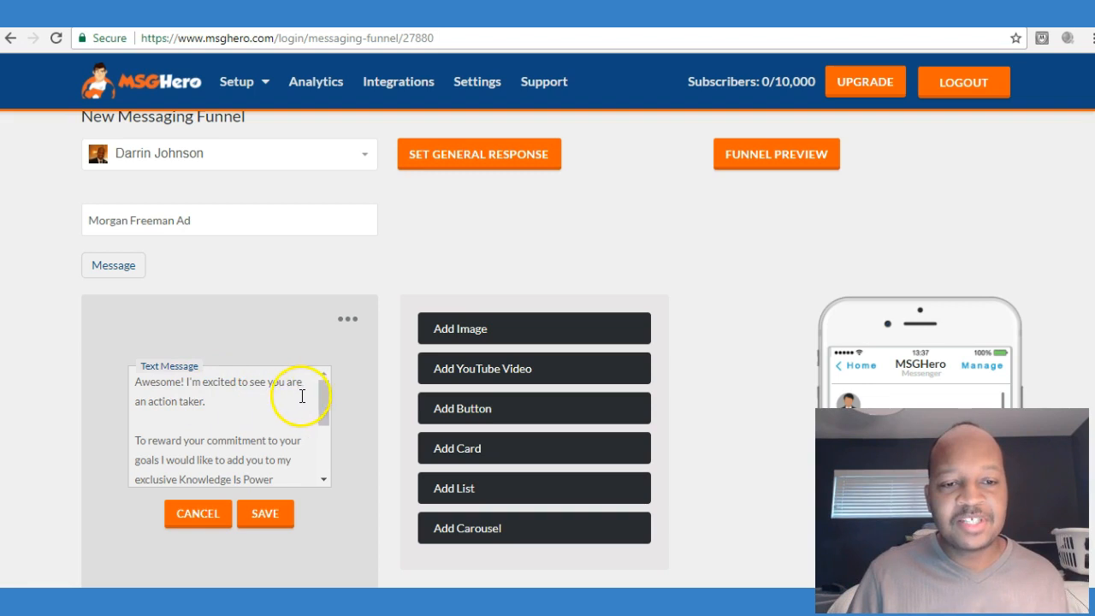
left_click_drag(327, 408, 322, 464)
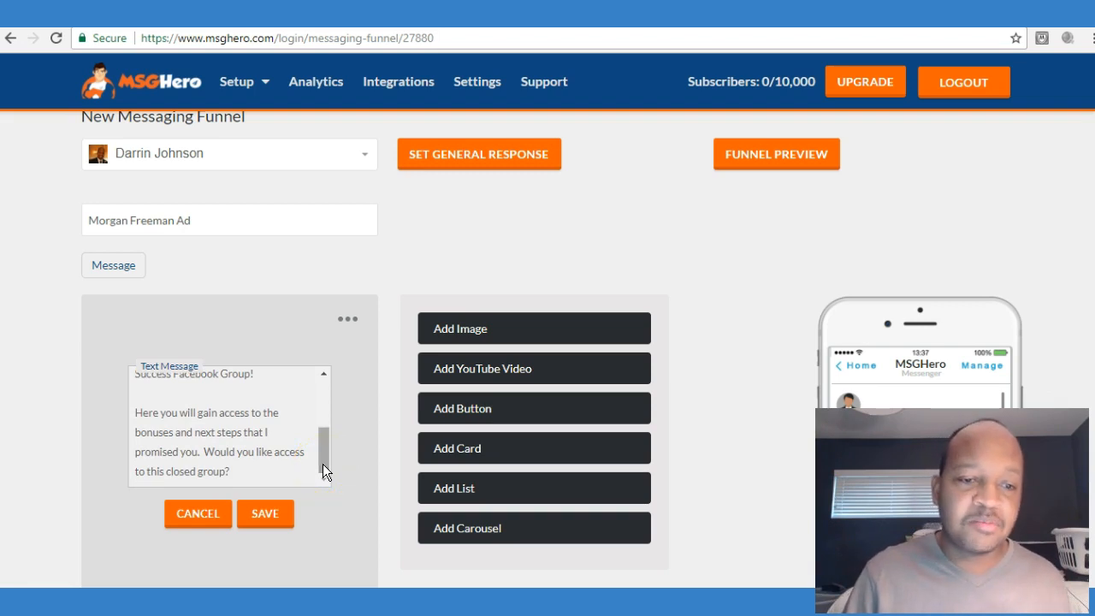
left_click_drag(322, 438, 323, 439)
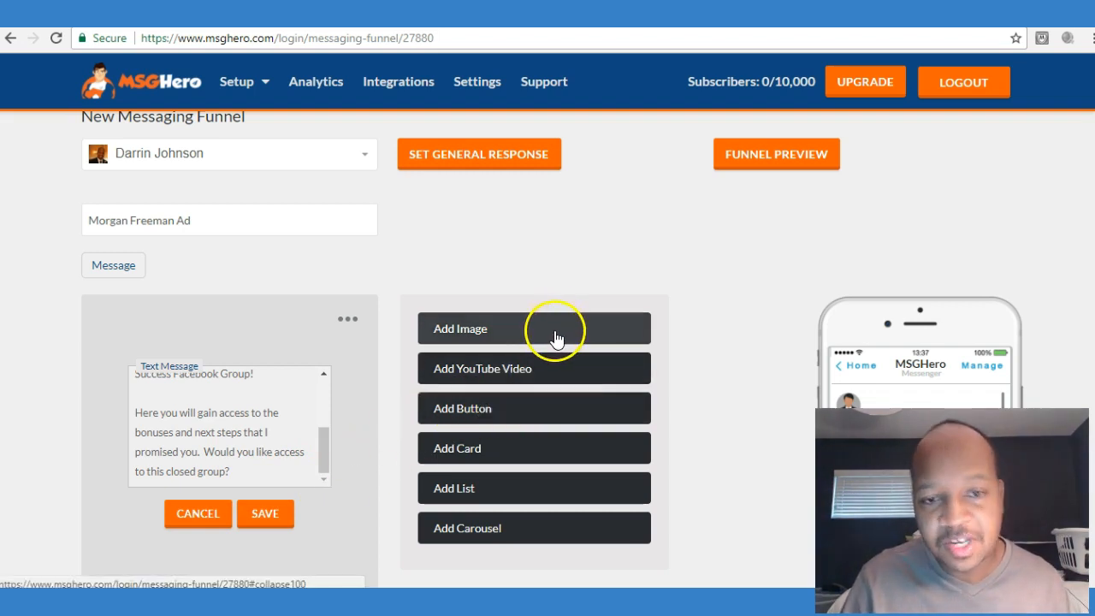
- Expand the message's button options and examine the Yes button's text, type and link settings
left_click(536, 416)
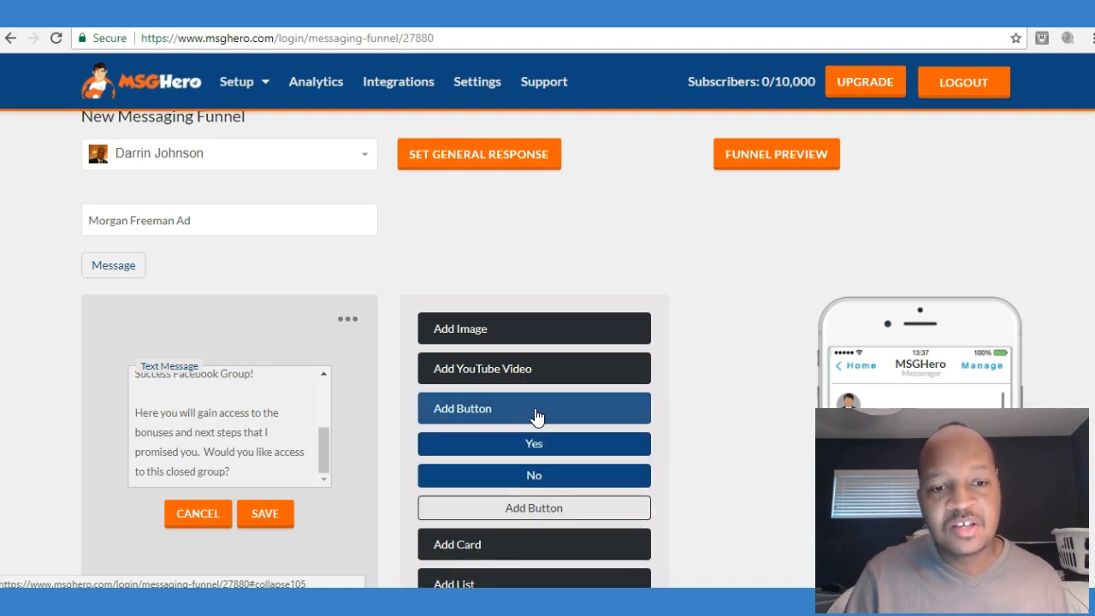
mouse_move(537, 476)
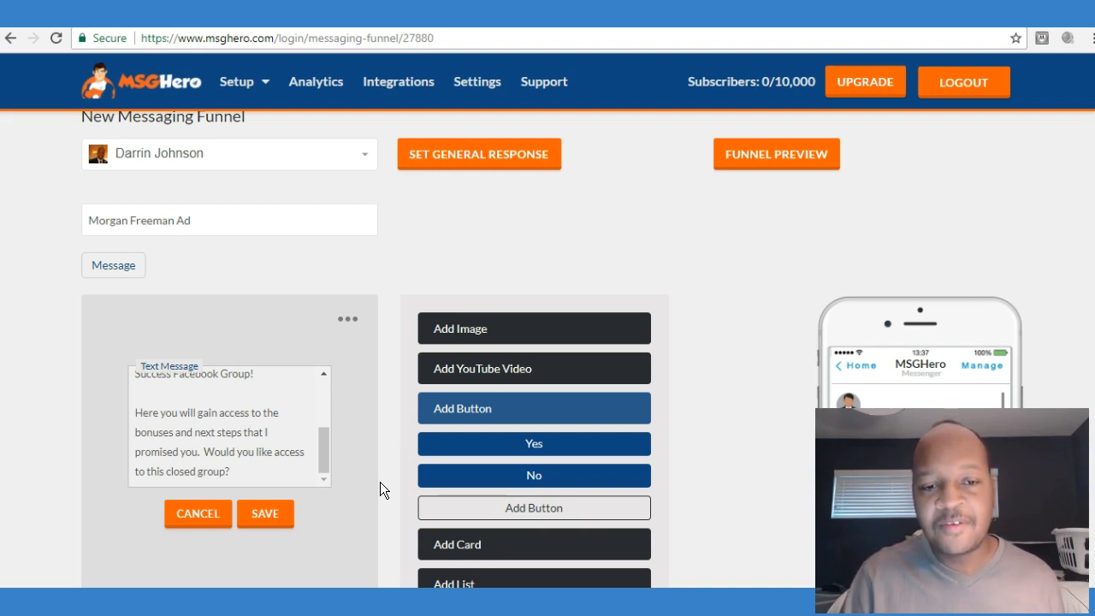
mouse_move(508, 445)
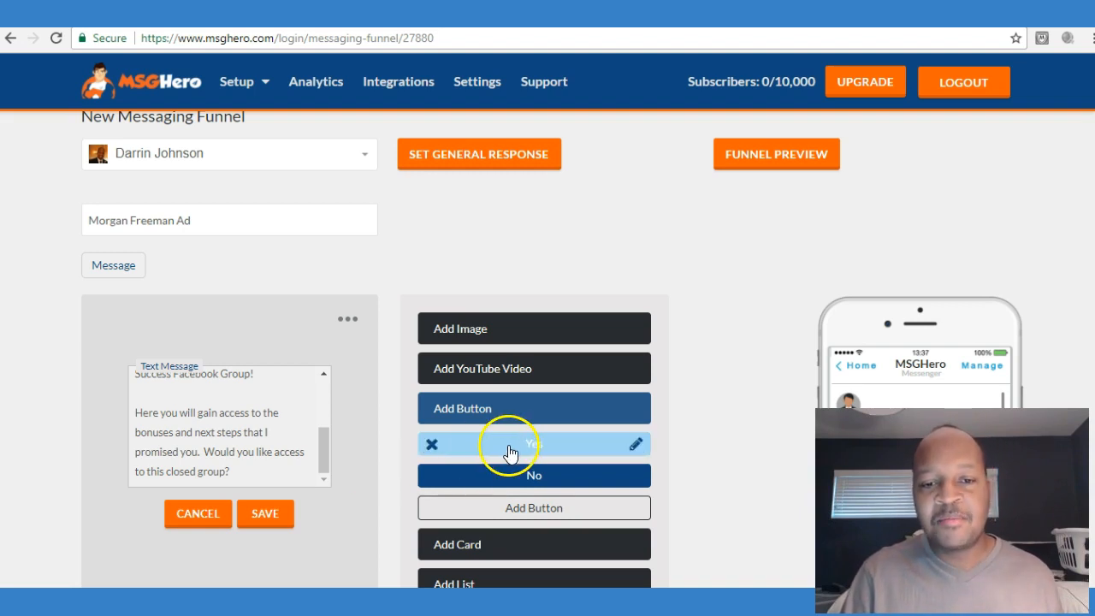
left_click(634, 447)
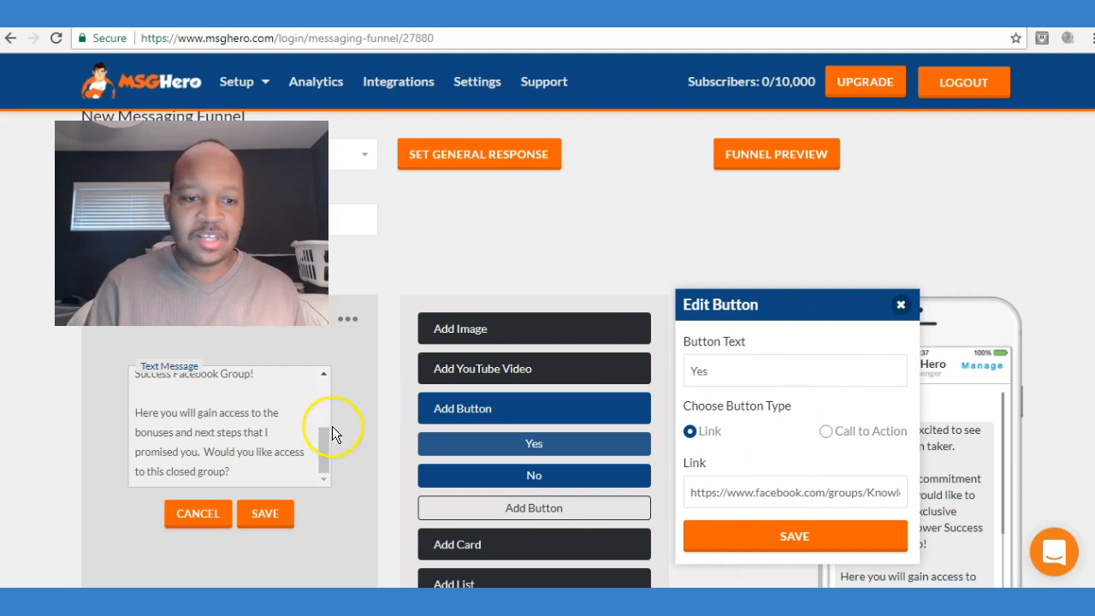
scroll(321, 447, "down", 1)
mouse_move(321, 416)
left_mouse_down()
mouse_move(319, 366)
mouse_move(323, 430)
left_mouse_up()
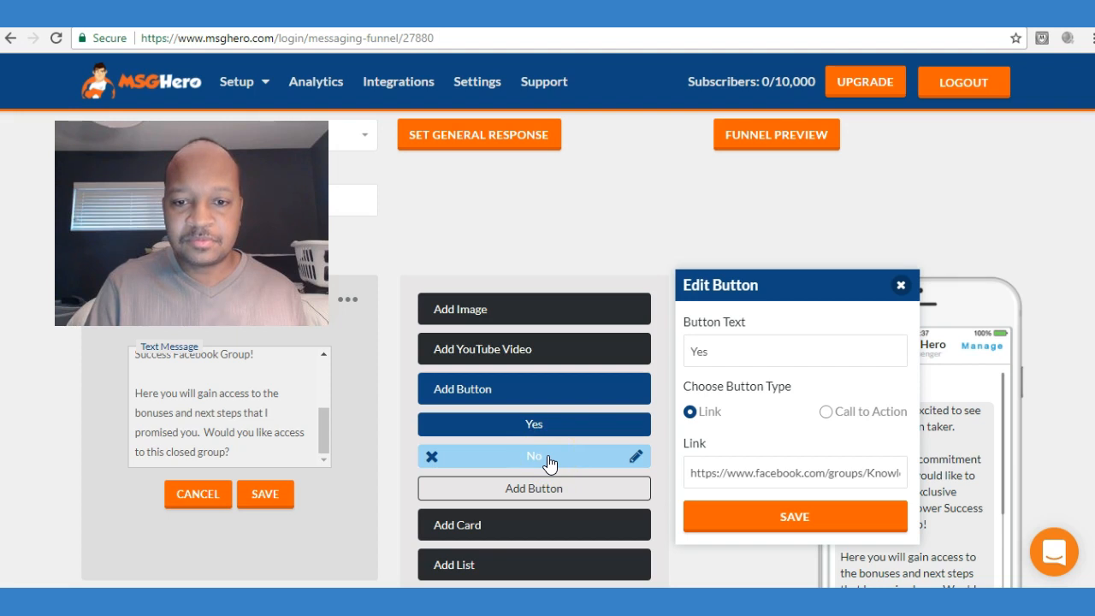
left_click(900, 285)
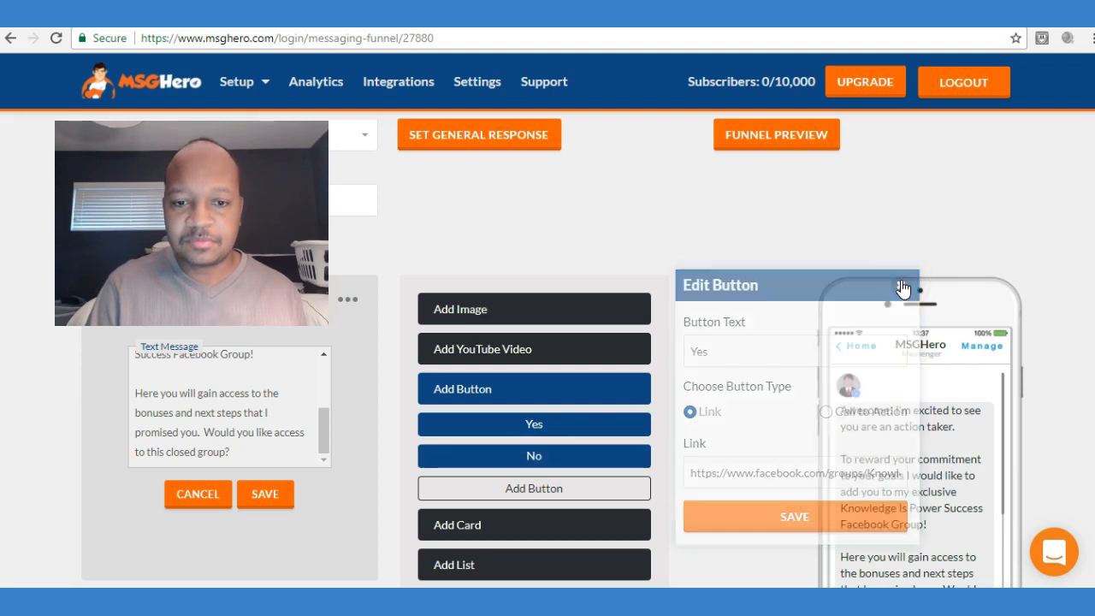
- Examine the No button's settings and open the reply message assigned to it
left_click(561, 454)
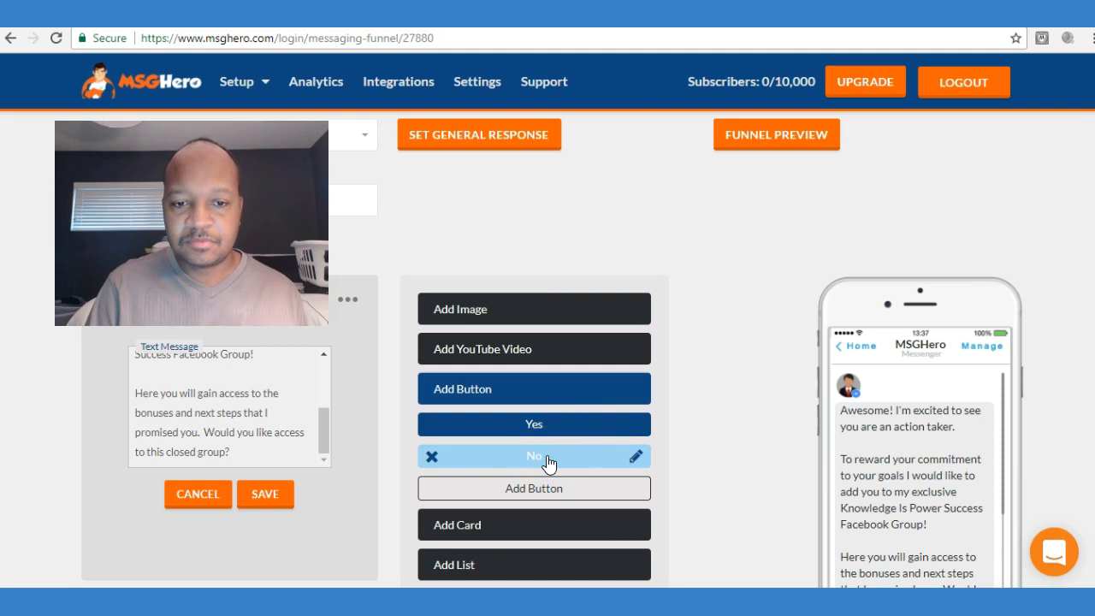
left_click(537, 464)
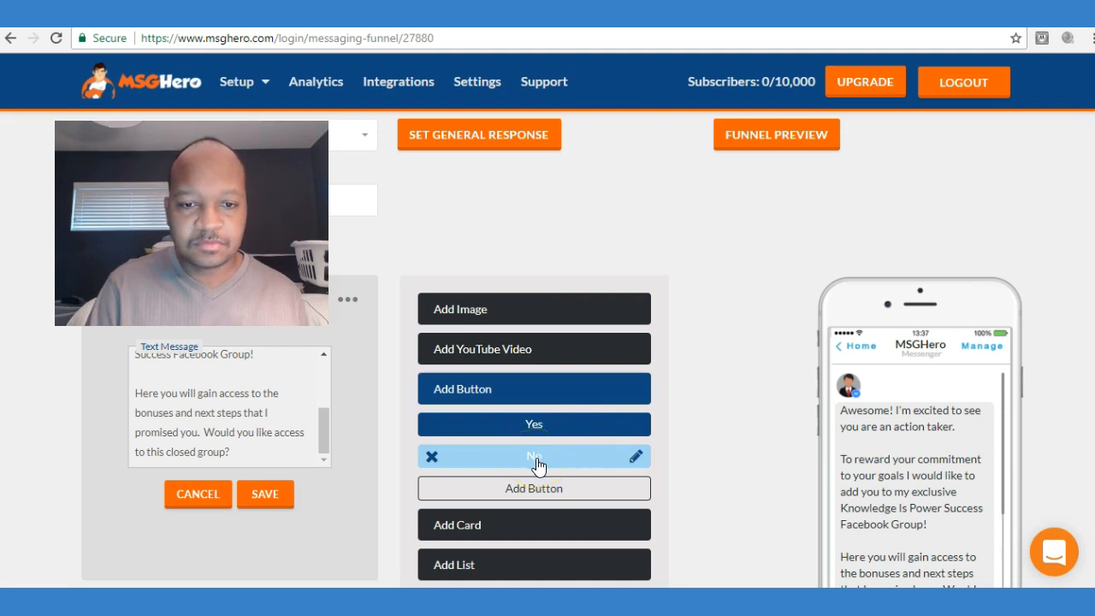
left_click(639, 459)
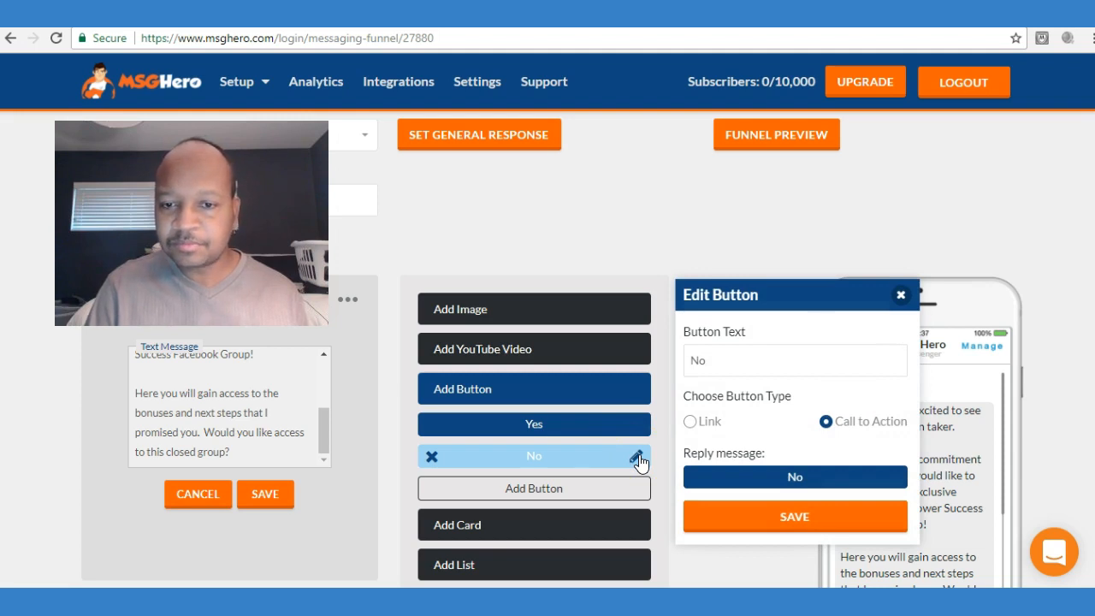
left_click(797, 478)
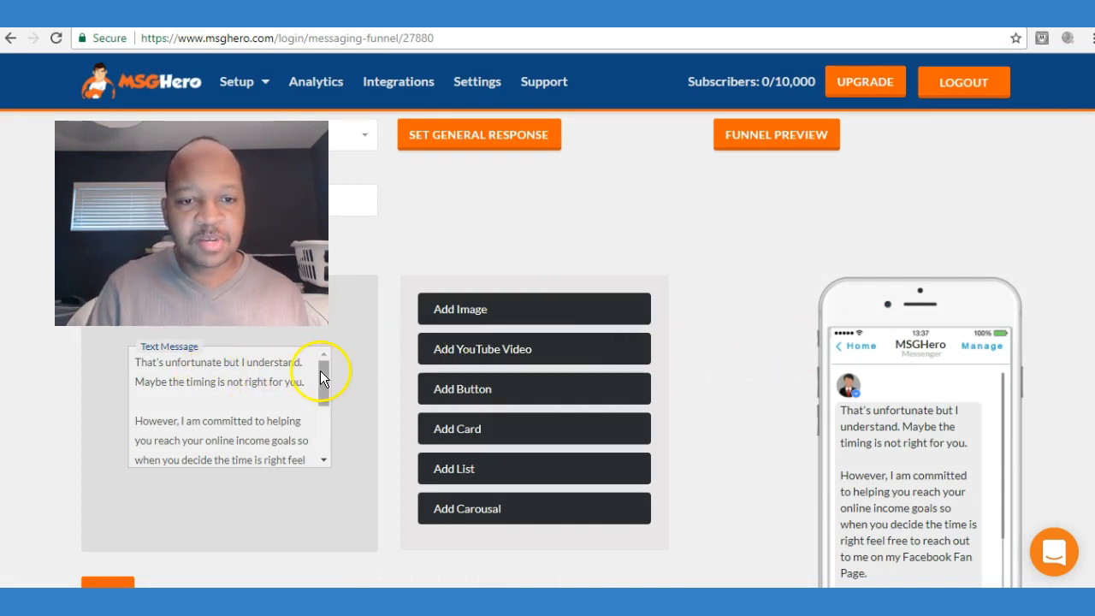
- Read the No button's reply message, beginning "That's unfortunate but I understand", through to its end
left_click_drag(323, 385, 326, 408)
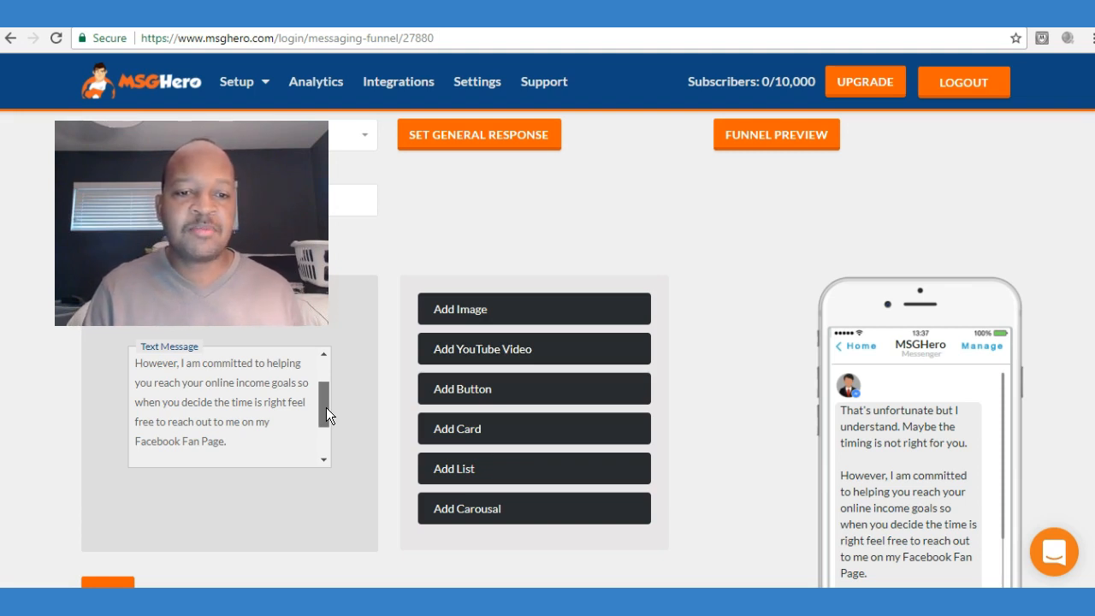
left_click_drag(326, 407, 322, 434)
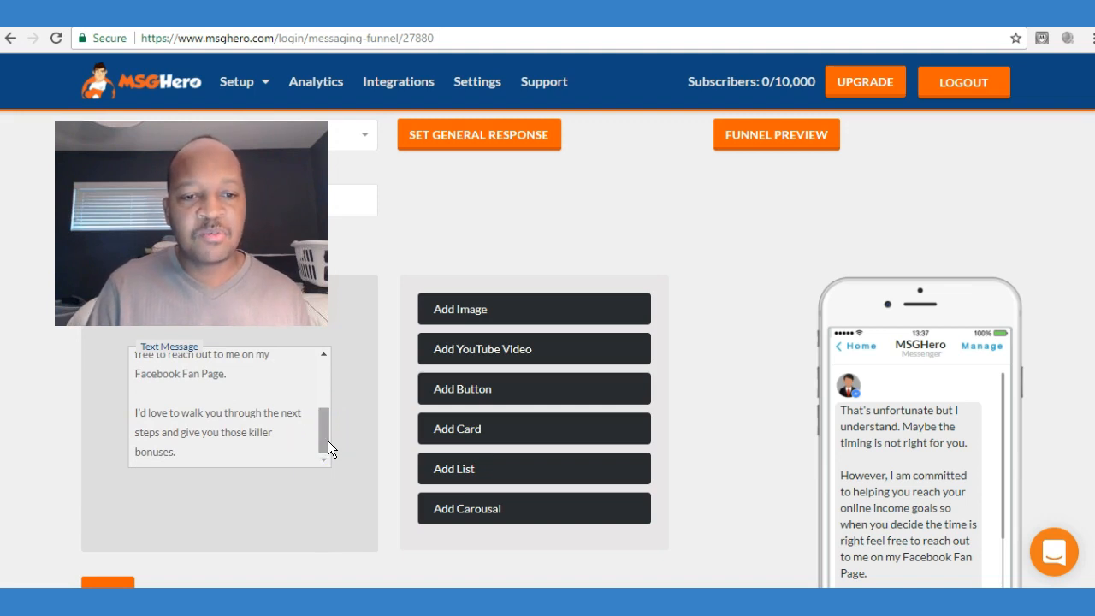
left_click_drag(319, 429, 327, 357)
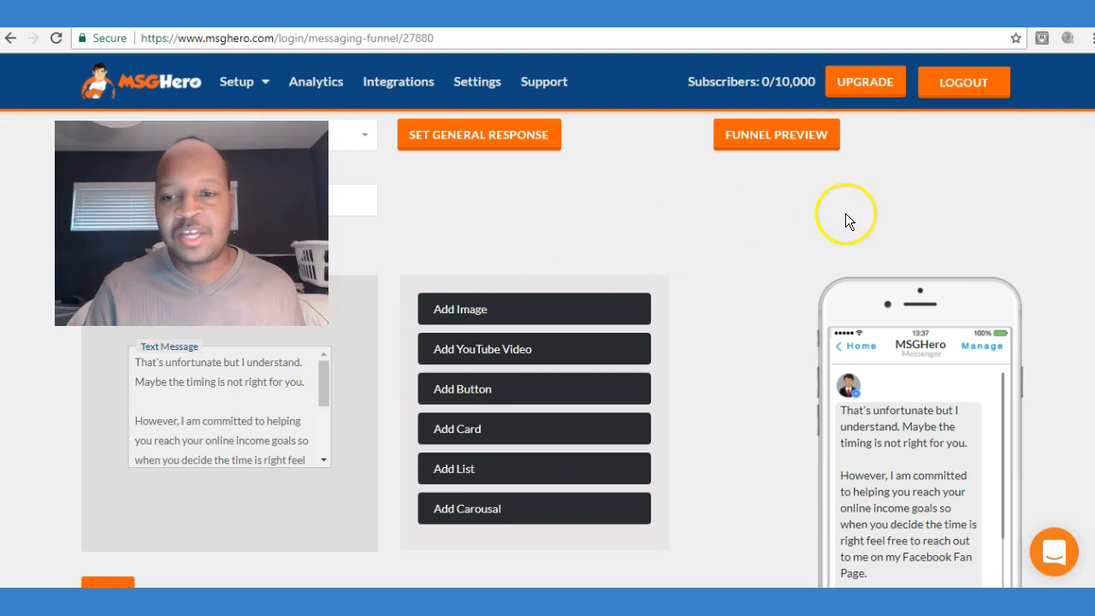
- Examine how the No button's reply message appears in the phone preview
scroll(552, 328, "down", 2)
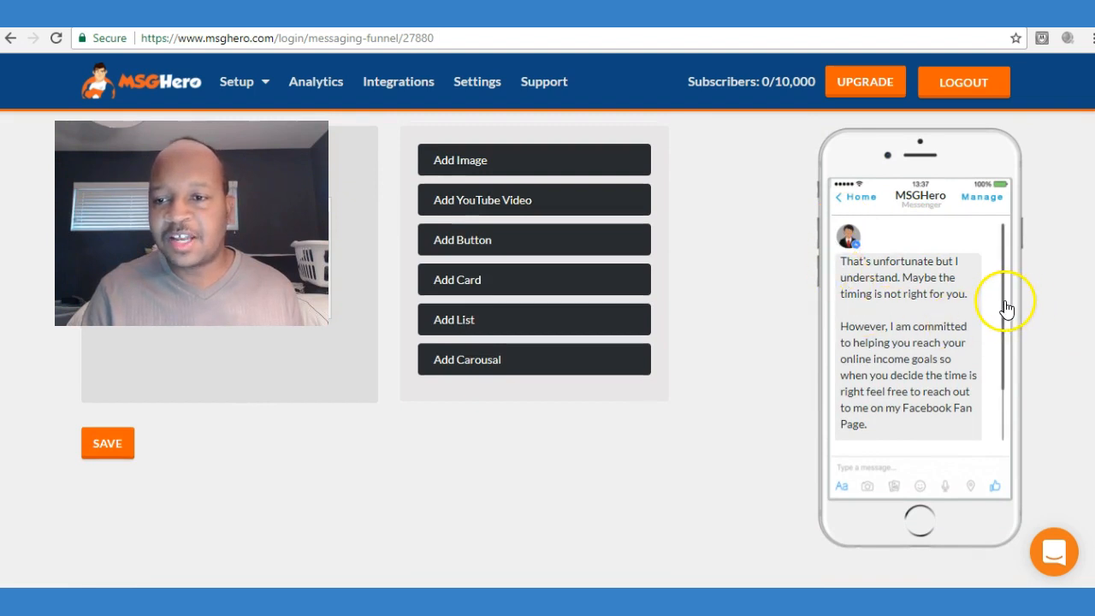
scroll(1005, 321, "down", 2)
scroll(1005, 308, "up", 2)
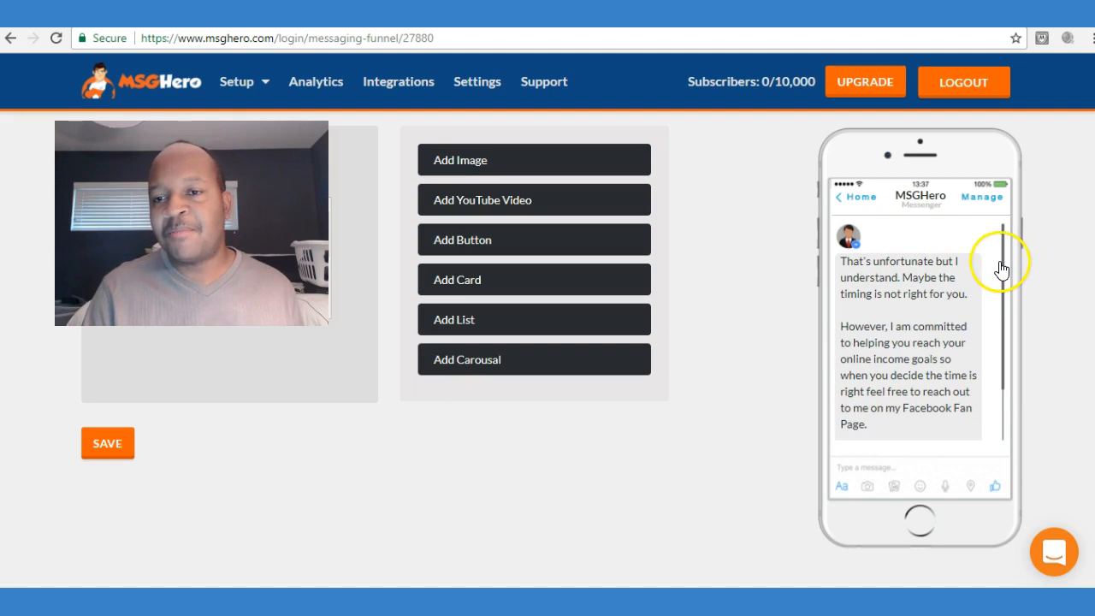
scroll(999, 300, "down", 2)
scroll(1002, 257, "up", 2)
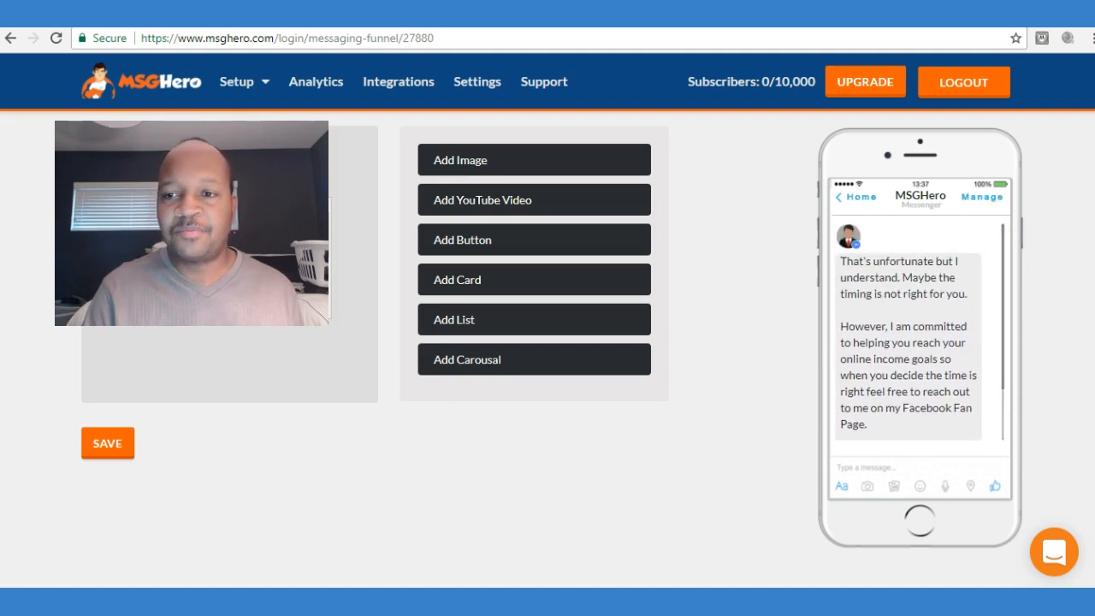
scroll(1002, 232, "up", 3)
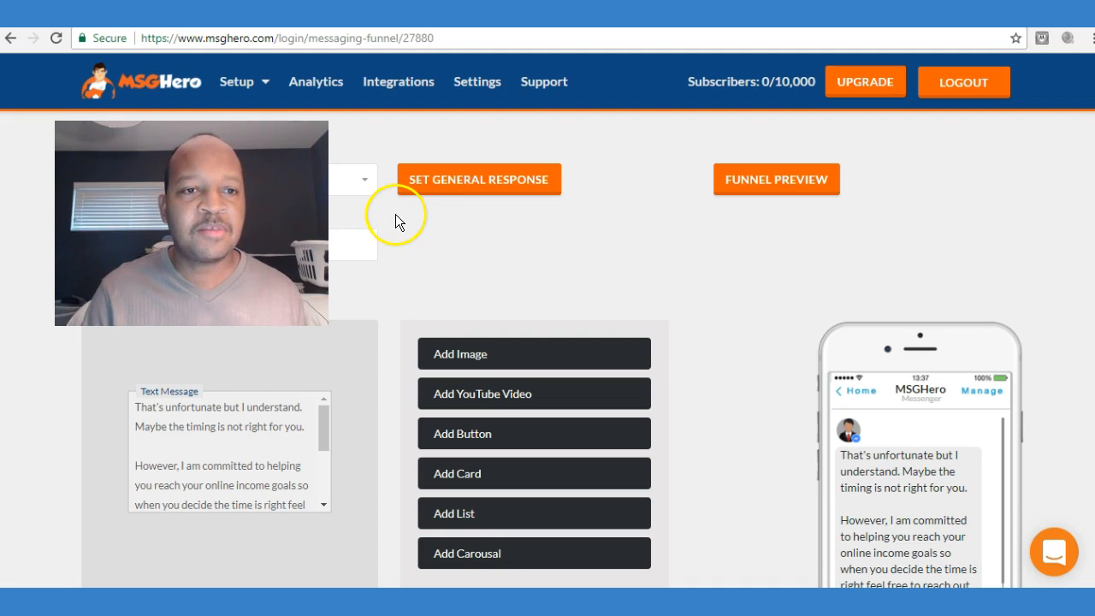
- Display the available setup features for messages, comment responses, funnels, time series and broadcasts
left_click(259, 83)
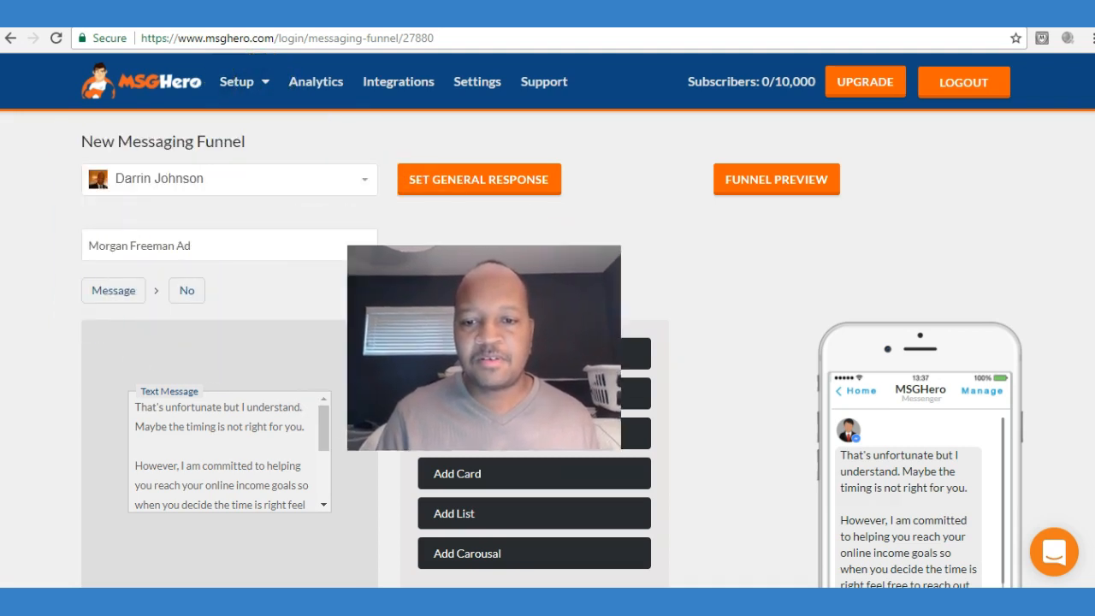
mouse_move(265, 99)
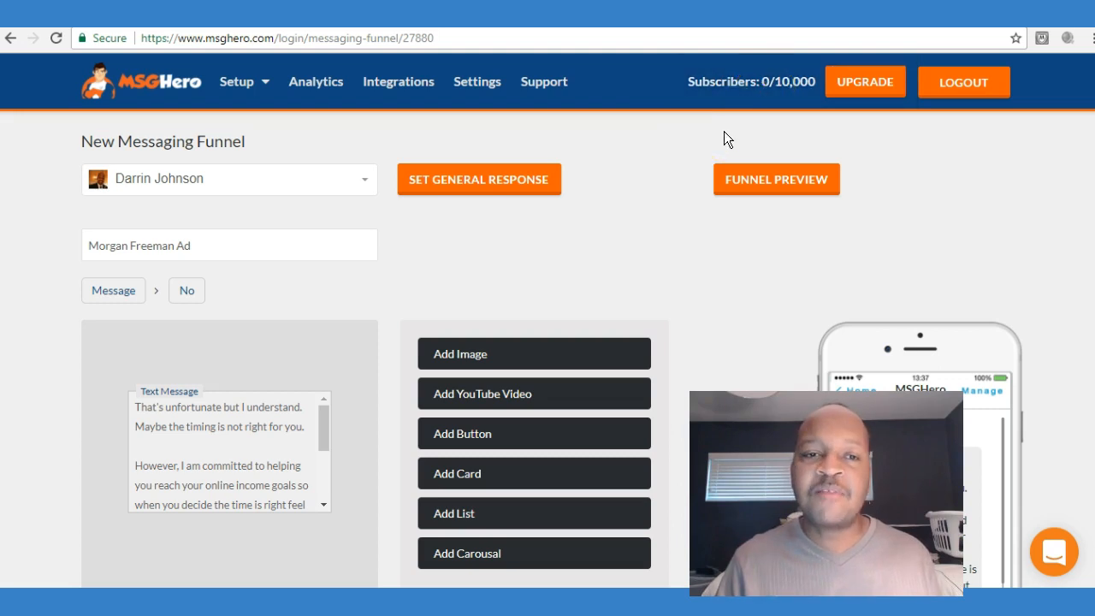
left_click(266, 86)
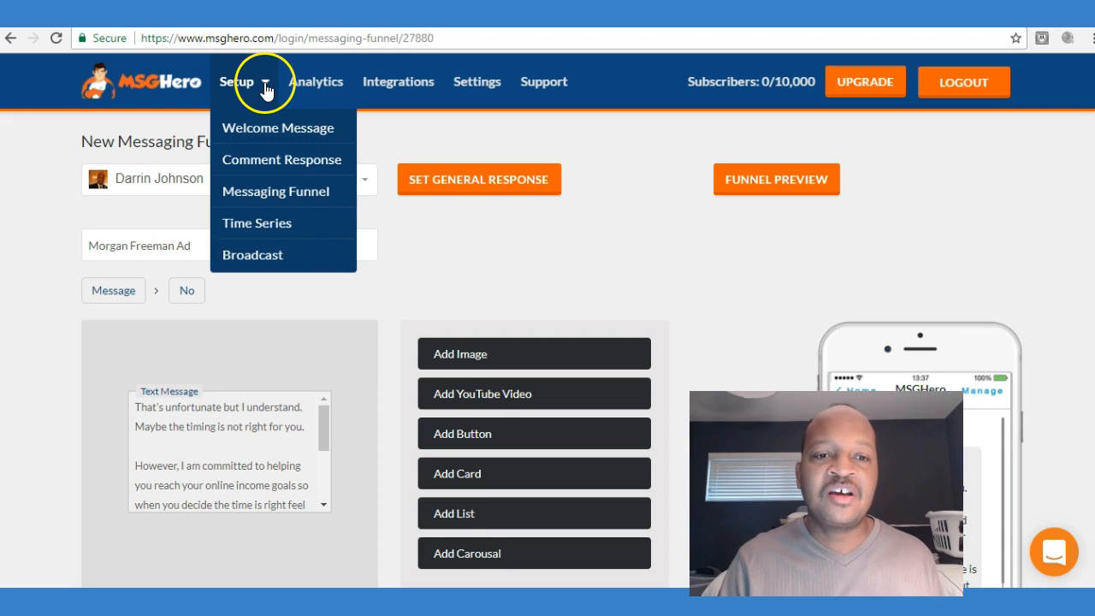